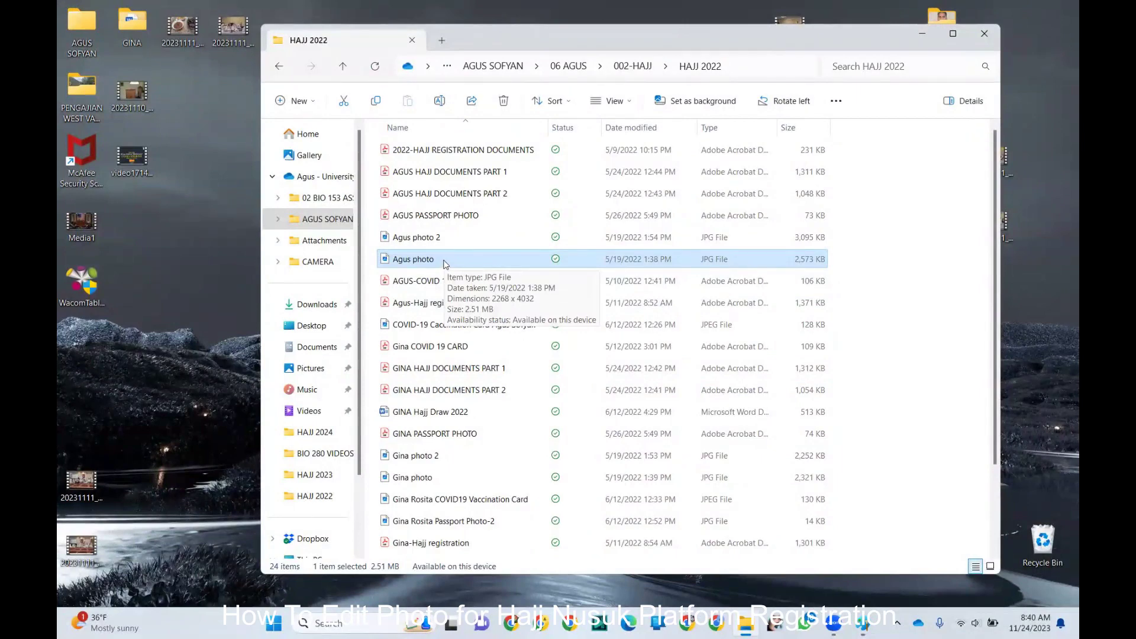
- Open the Agus portrait photo JPG in Paint from File Explorer
{"action": "right_click", "coordinate": [445, 264]}
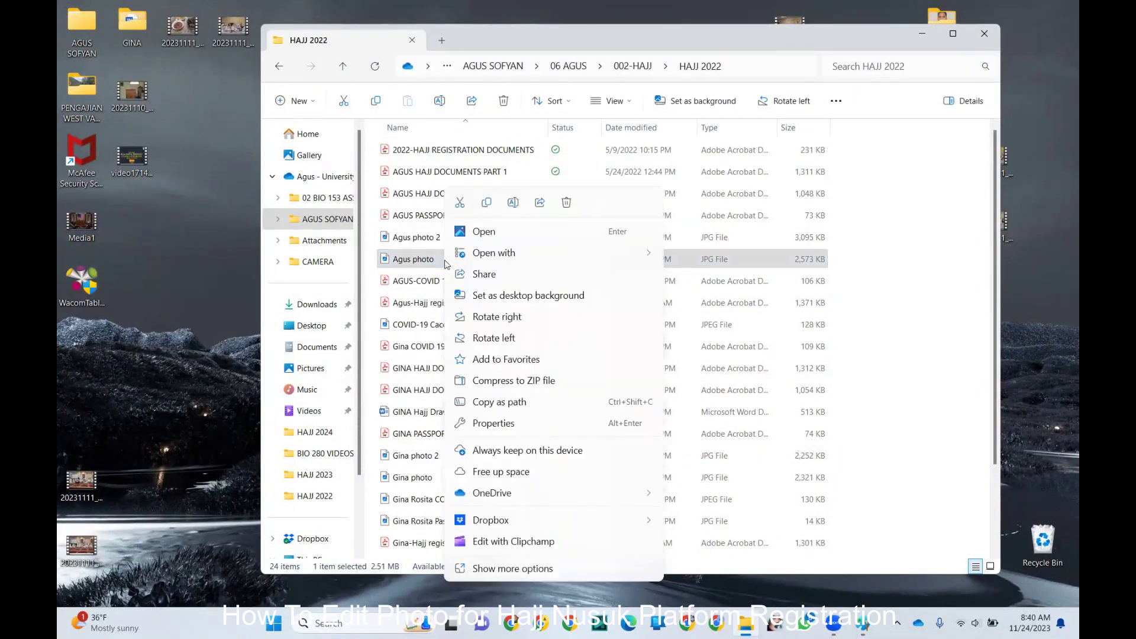
{"action": "mouse_move", "coordinate": [498, 260]}
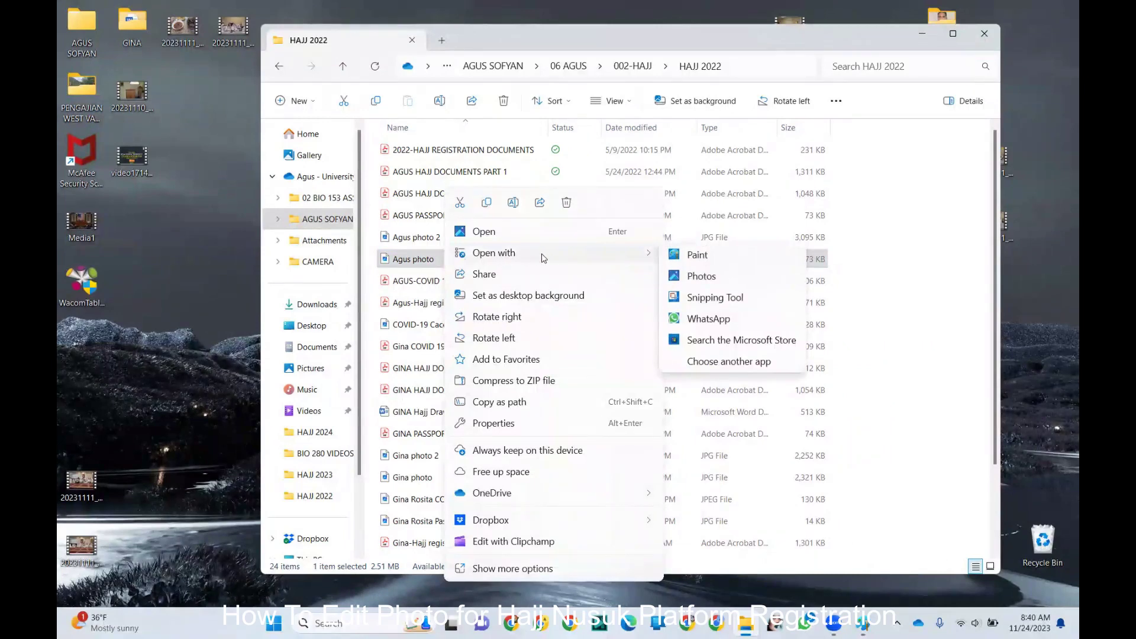
{"action": "left_click", "coordinate": [697, 257]}
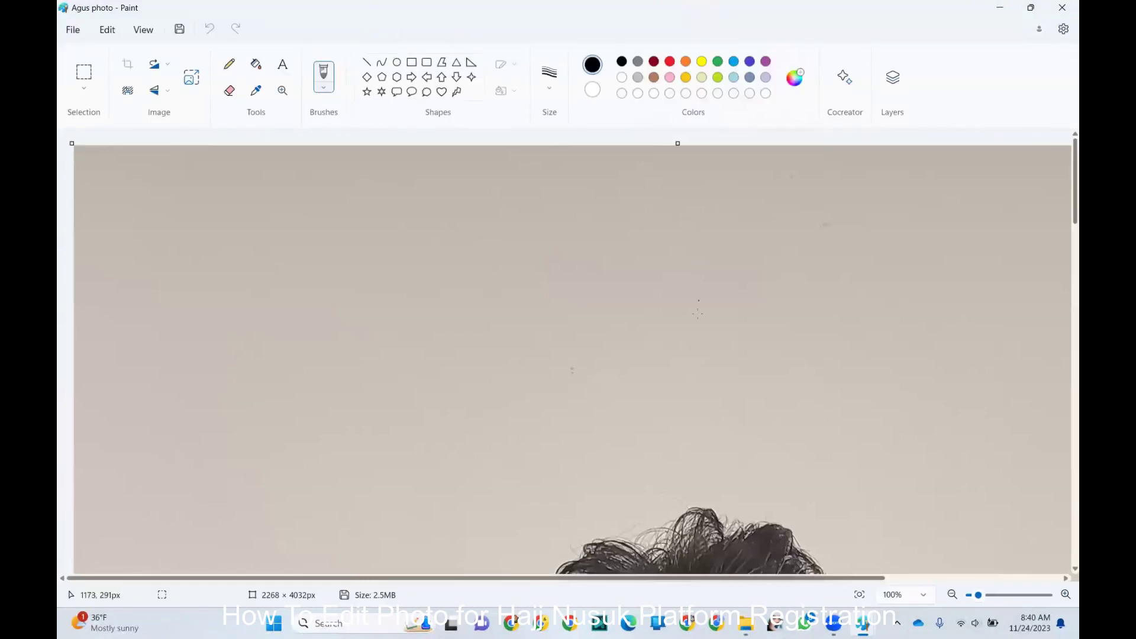
- Zoom the canvas to fit the whole 2268 × 4032 Agus portrait in the window
{"action": "scroll", "coordinate": [698, 260], "scroll_direction": "down", "scroll_amount": 6}
{"action": "scroll", "coordinate": [709, 389], "scroll_direction": "up", "scroll_amount": 5}
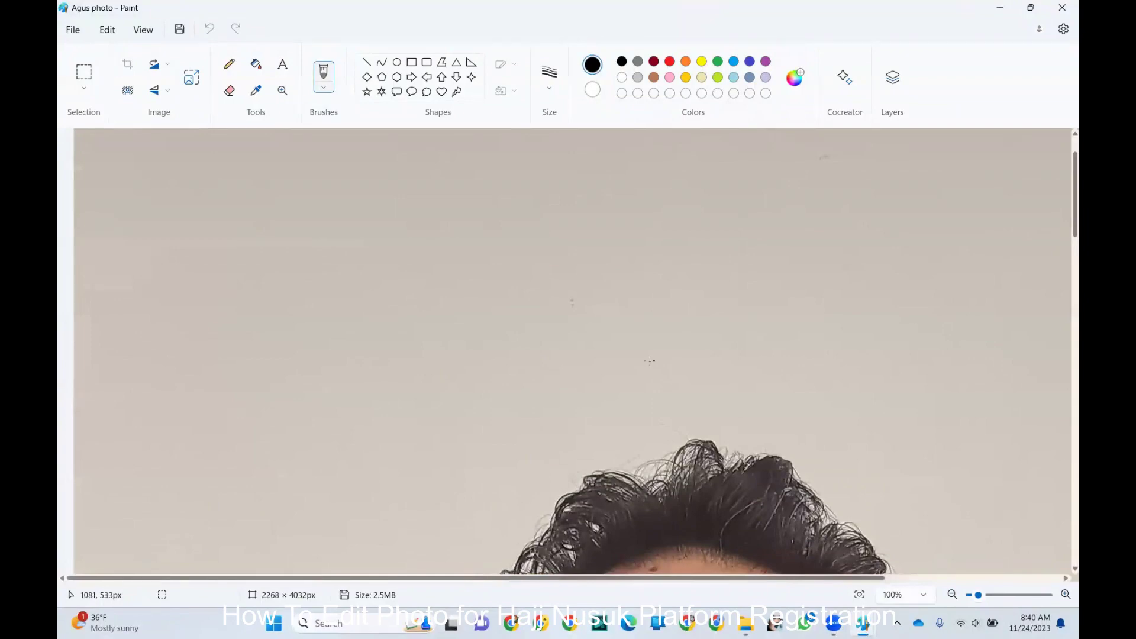
{"action": "scroll", "coordinate": [649, 360], "scroll_direction": "down", "scroll_amount": 3}
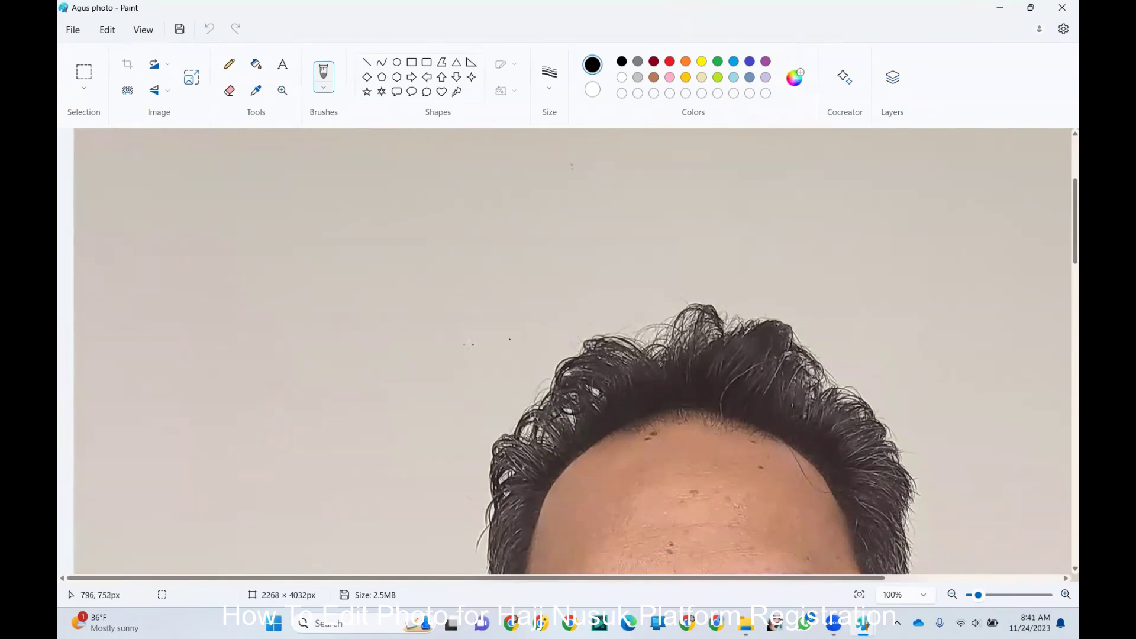
{"action": "scroll", "coordinate": [243, 145], "scroll_direction": "up", "scroll_amount": 5}
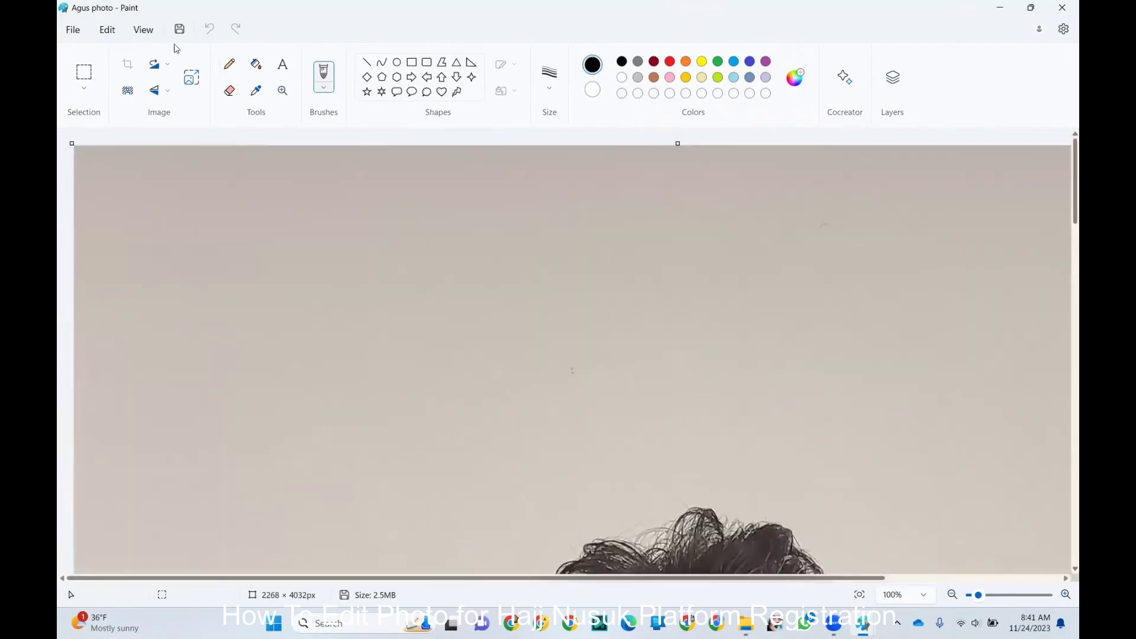
{"action": "left_click", "coordinate": [145, 32]}
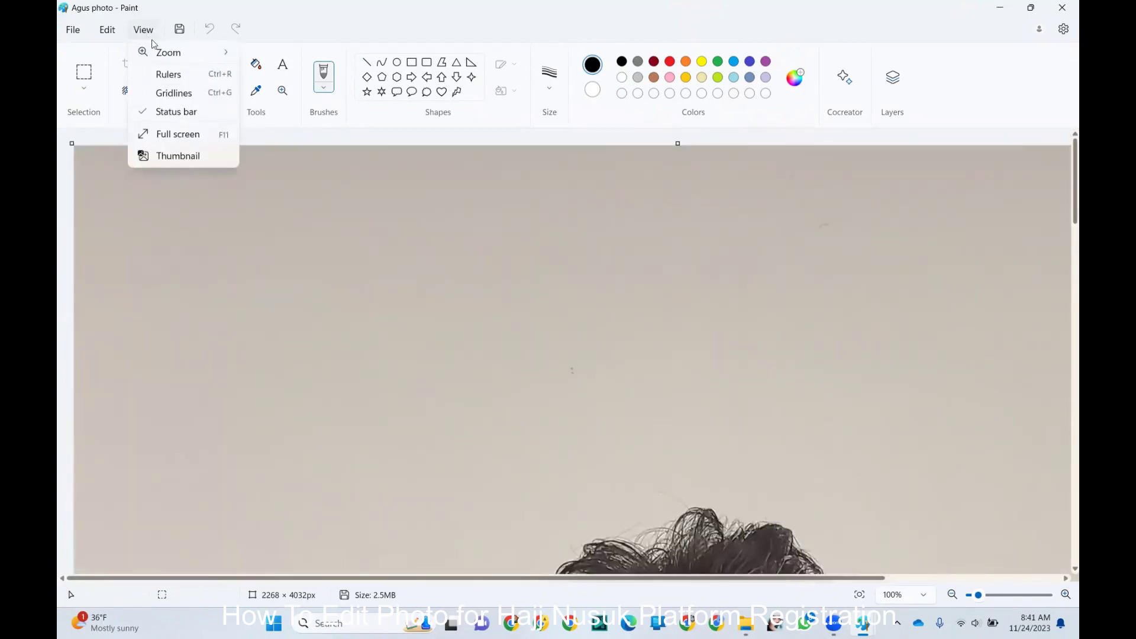
{"action": "mouse_move", "coordinate": [182, 57]}
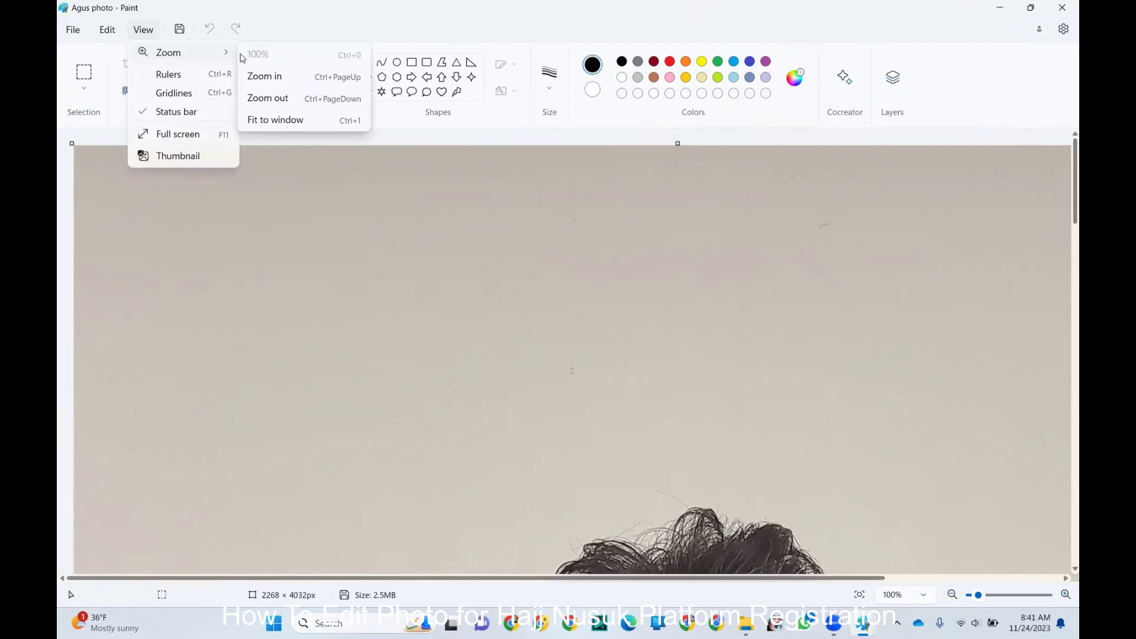
{"action": "left_click", "coordinate": [295, 120]}
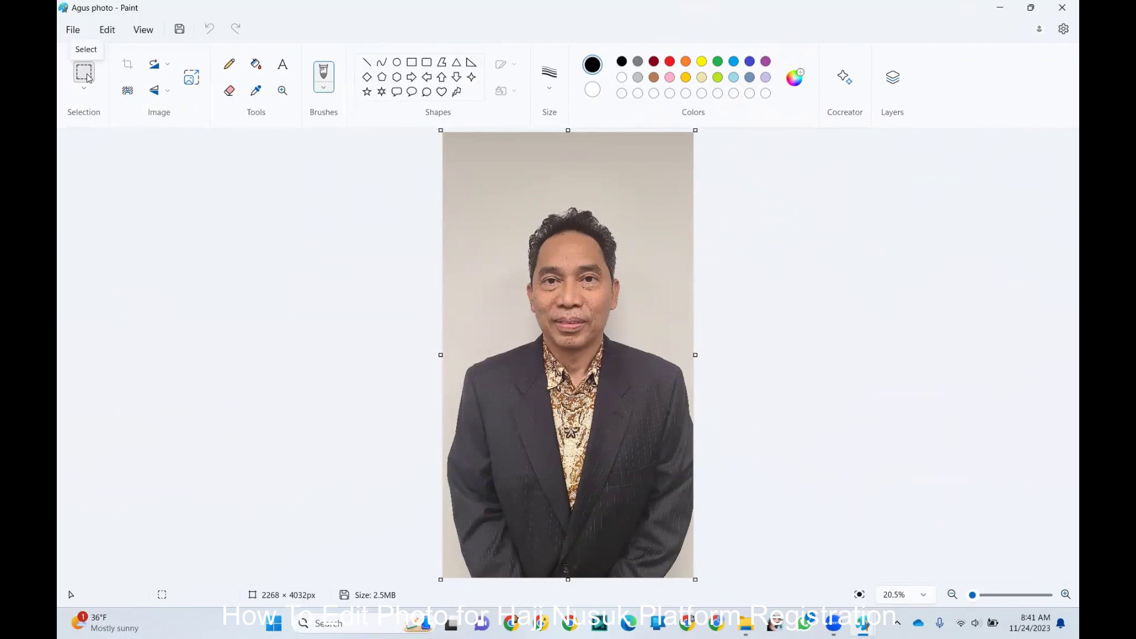
- Draw a rectangular selection across the photo from above the head to mid-chest
{"action": "left_click", "coordinate": [85, 75]}
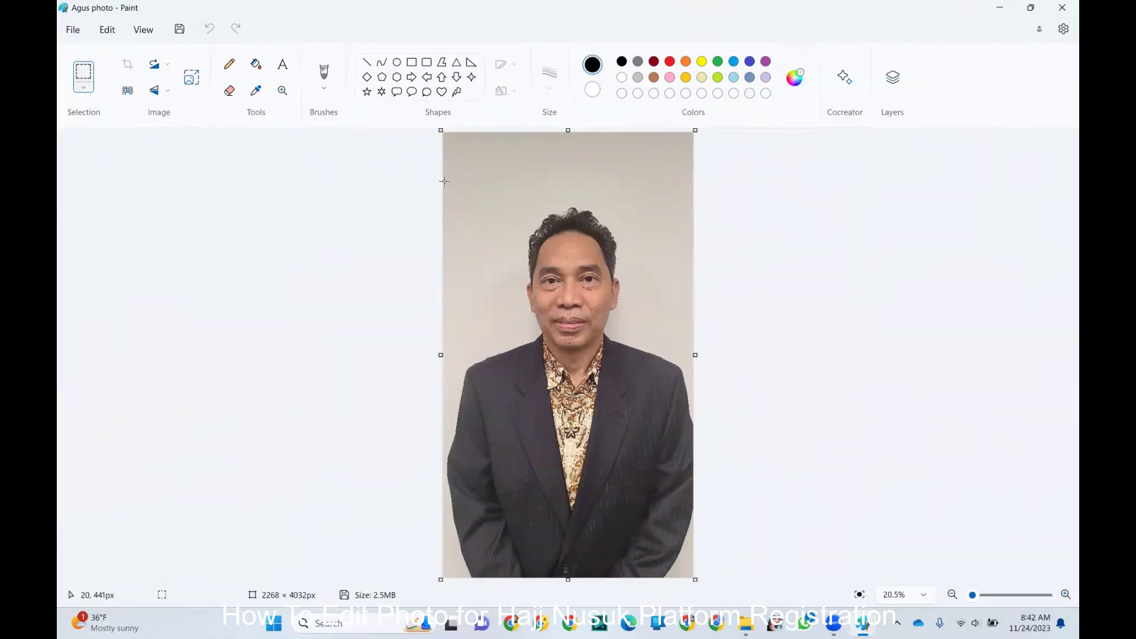
{"action": "left_click", "coordinate": [445, 181]}
{"action": "left_click_drag", "start_coordinate": [446, 181], "coordinate": [704, 428]}
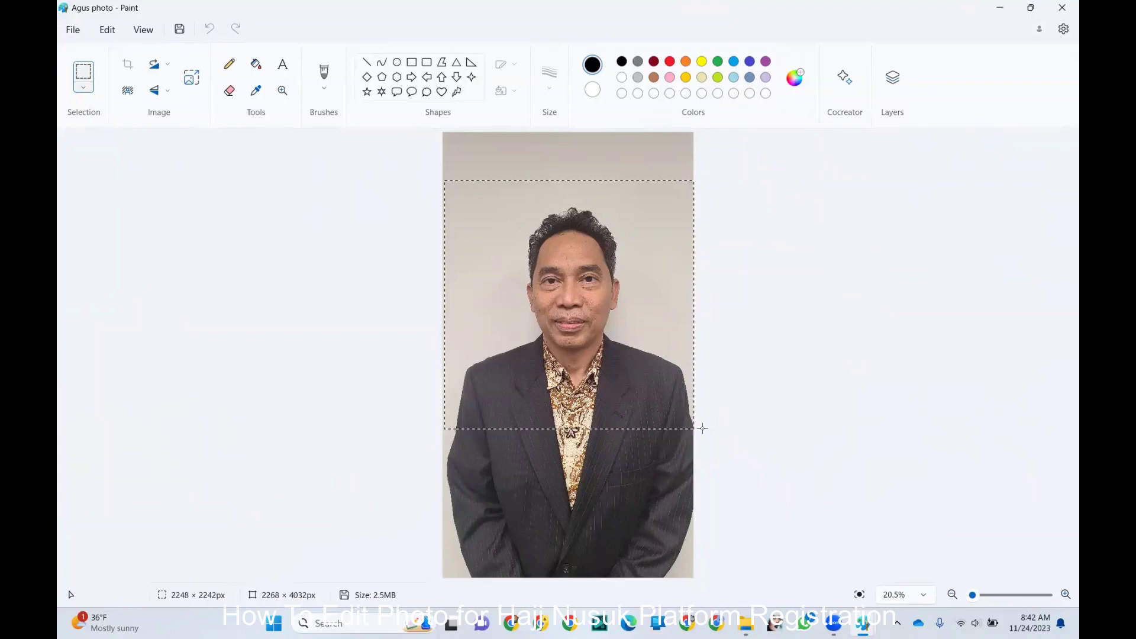
- Nudge the selection's bottom edge until it measures 2248 × 2247 px
{"action": "left_click_drag", "start_coordinate": [703, 428], "coordinate": [703, 430]}
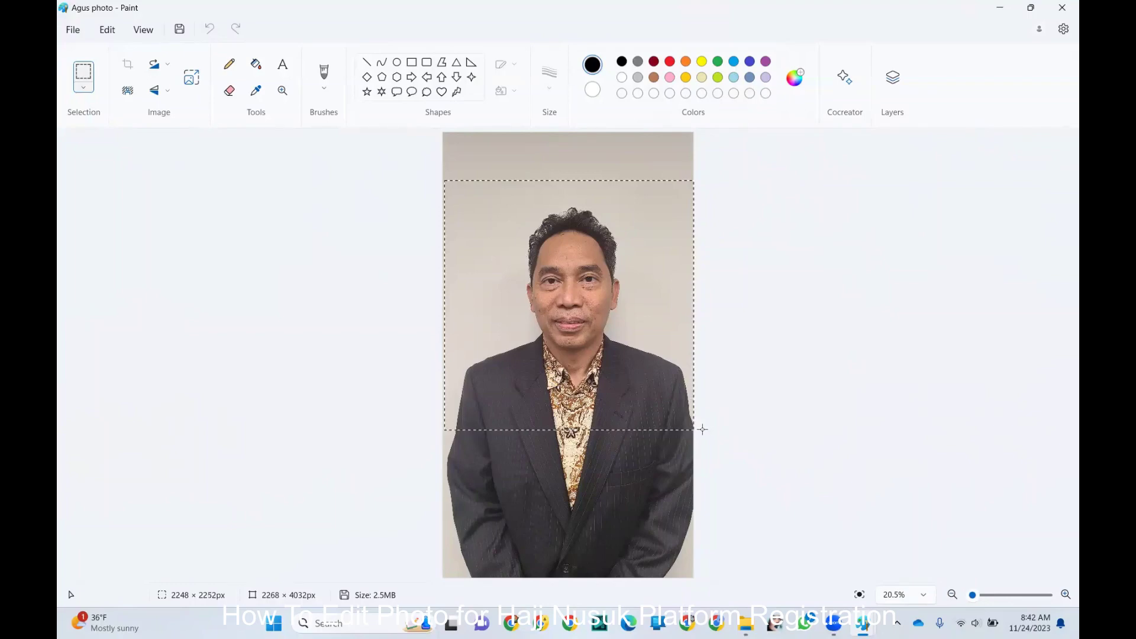
{"action": "left_click_drag", "start_coordinate": [703, 430], "coordinate": [706, 428]}
- Copy the 2248 × 2247 px square area and paste it into a new blank image
{"action": "left_click", "coordinate": [106, 31]}
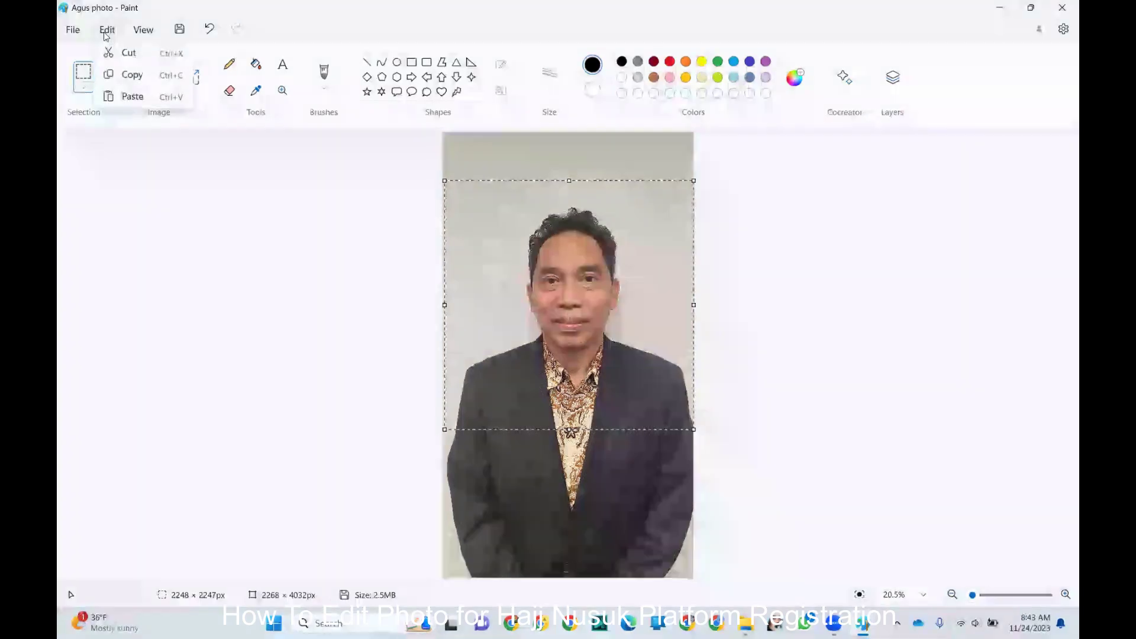
{"action": "left_click", "coordinate": [126, 77]}
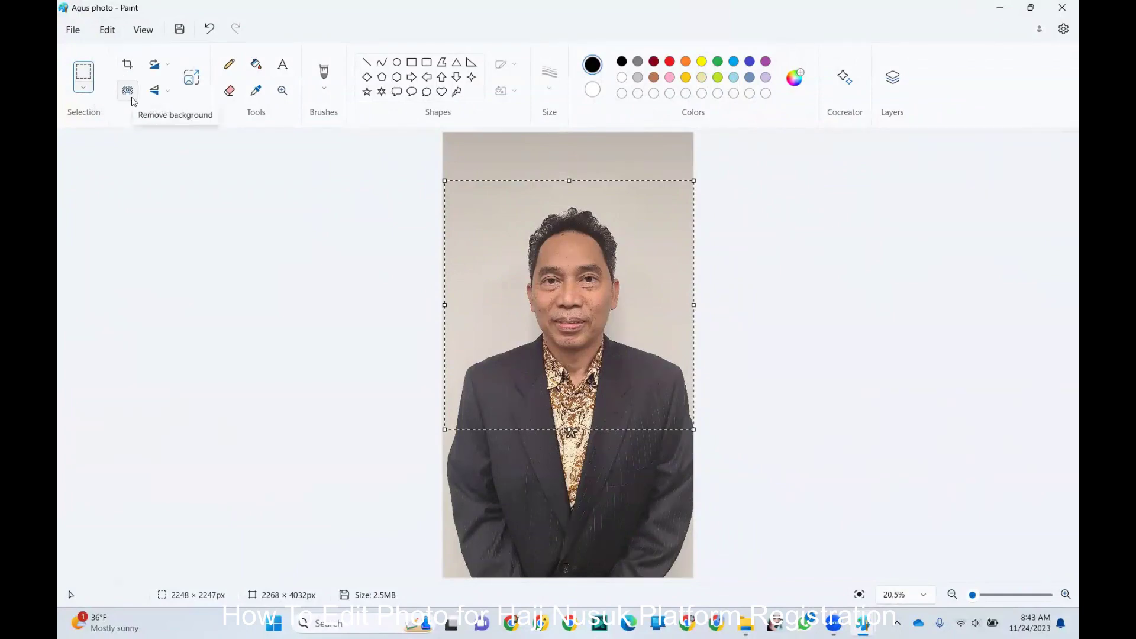
{"action": "left_click", "coordinate": [84, 30]}
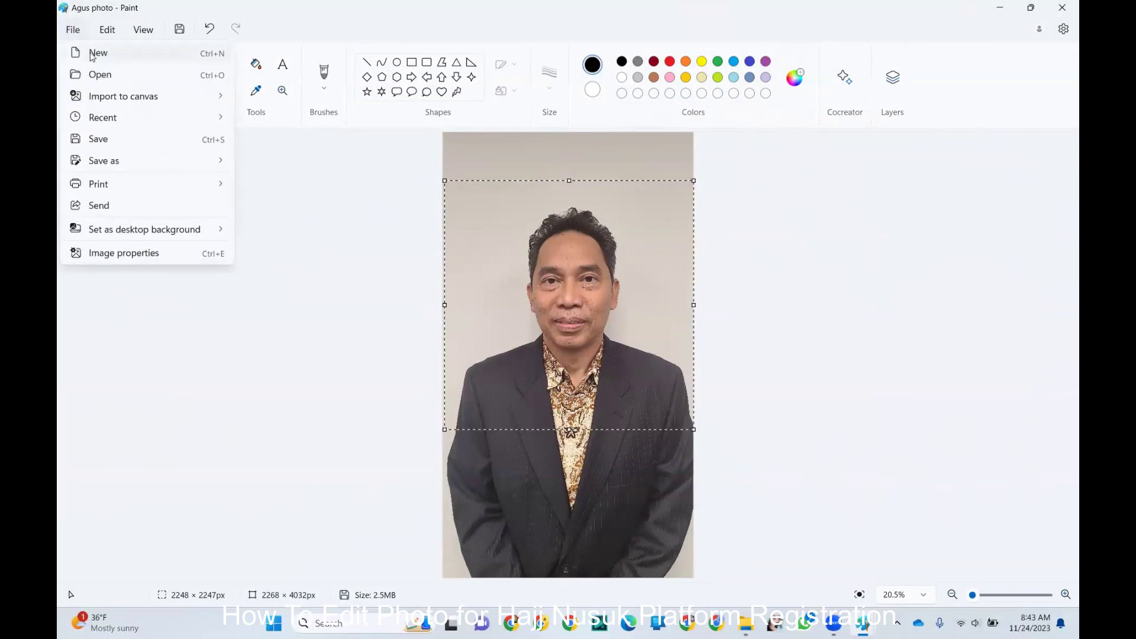
{"action": "left_click", "coordinate": [94, 53]}
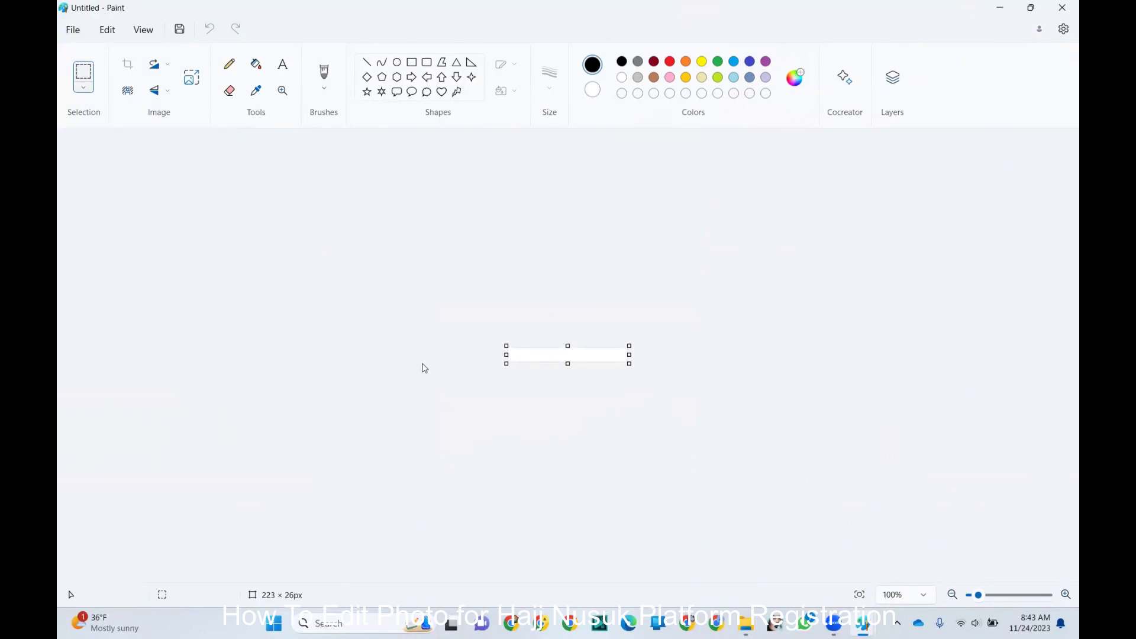
{"action": "left_click", "coordinate": [113, 35]}
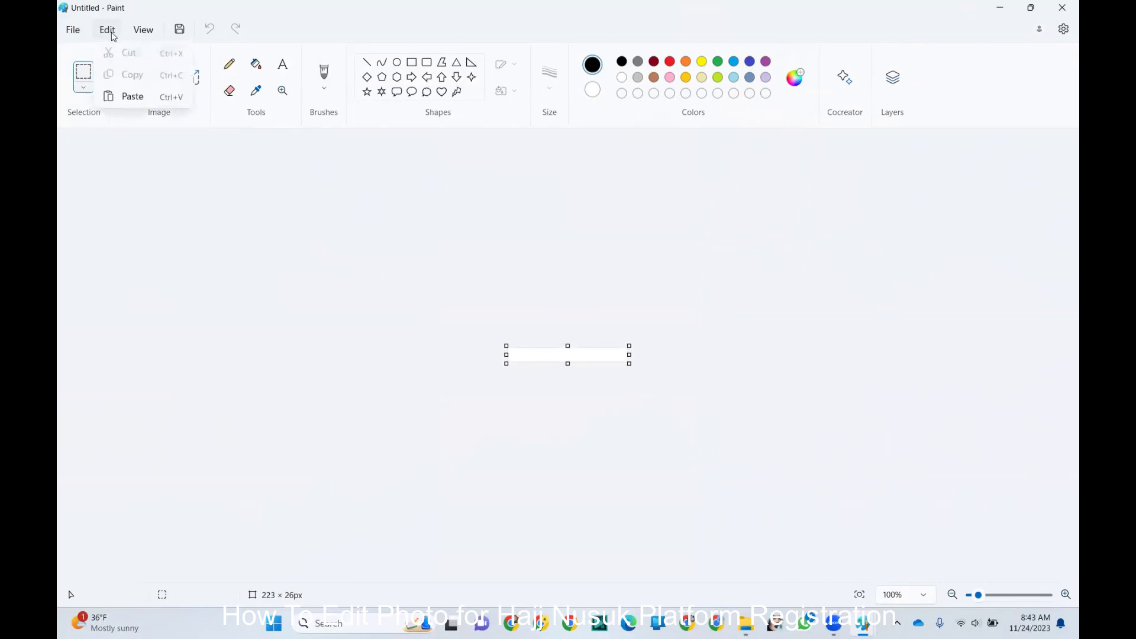
{"action": "left_click", "coordinate": [137, 100]}
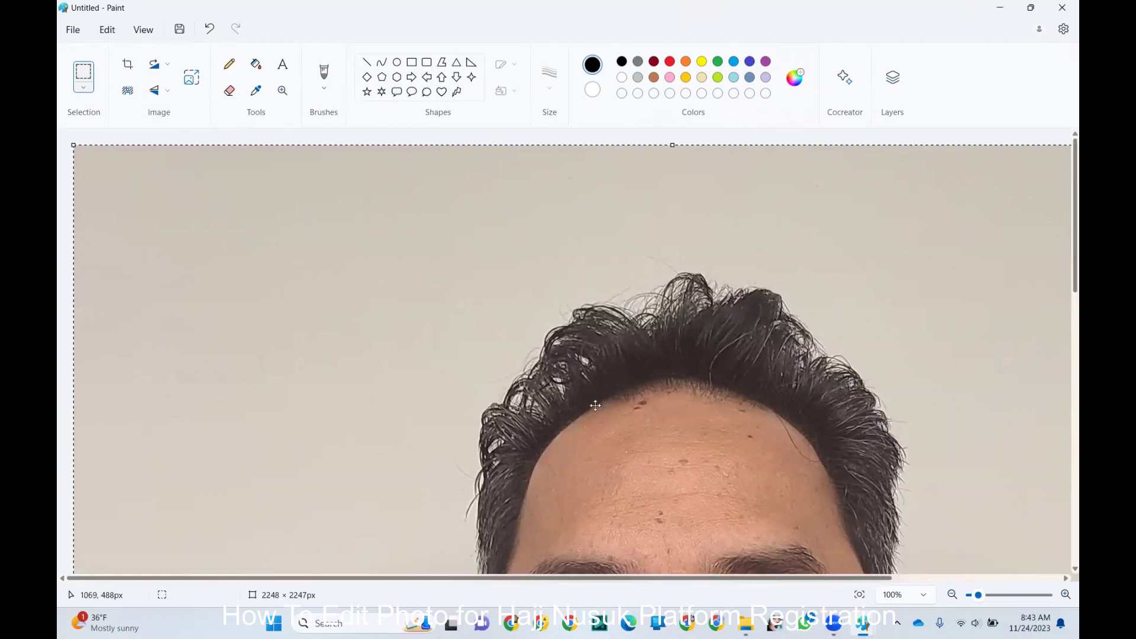
- Zoom the untitled image to fit the pasted head-and-shoulders square in the window
{"action": "left_click", "coordinate": [145, 30]}
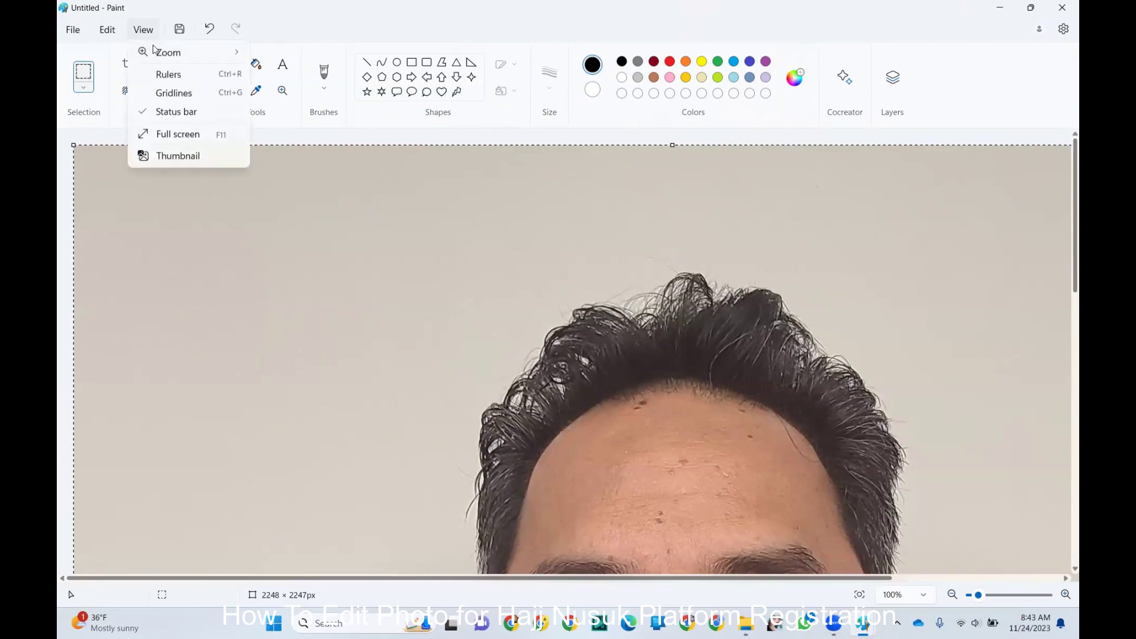
{"action": "mouse_move", "coordinate": [159, 54]}
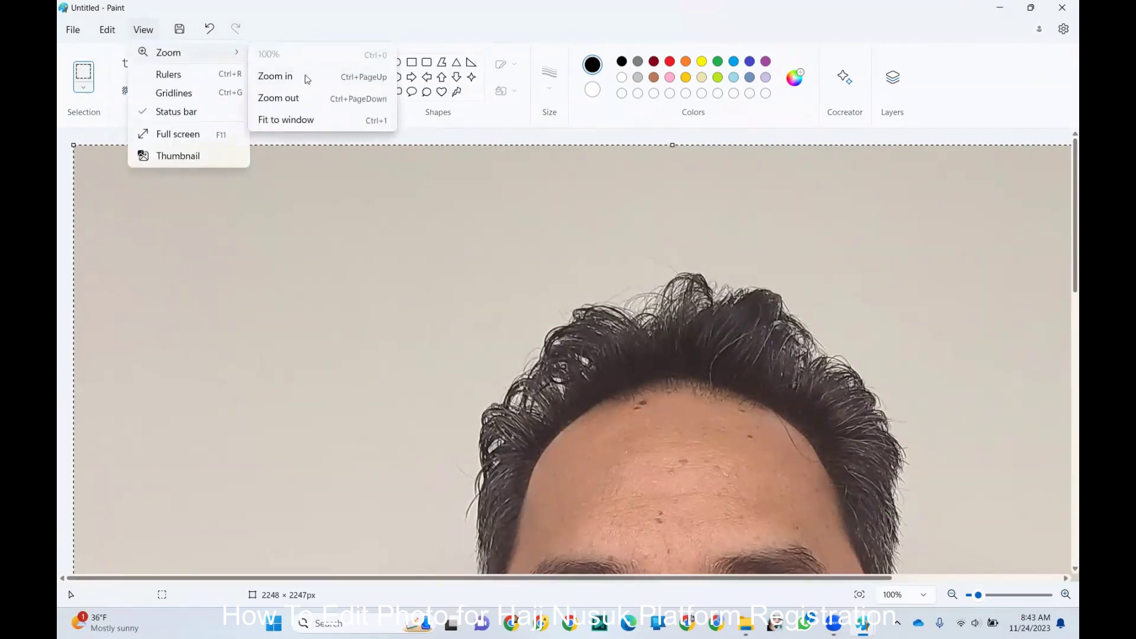
{"action": "left_click", "coordinate": [286, 120]}
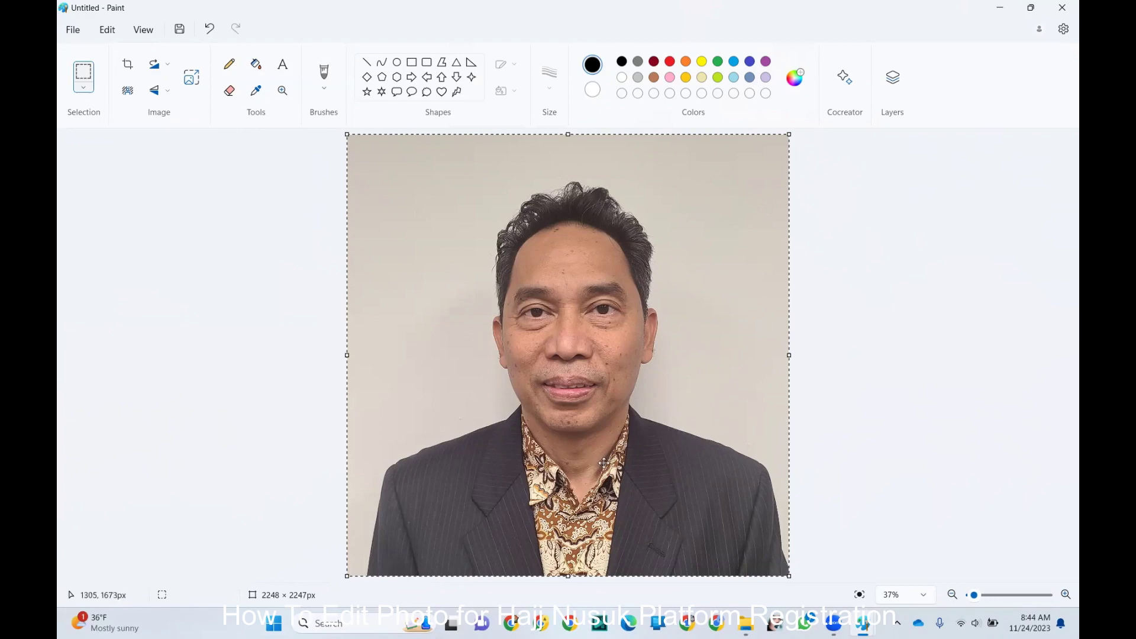
- Save the square crop to the Desktop as PHOTO-1 in PNG format
{"action": "left_click", "coordinate": [76, 33]}
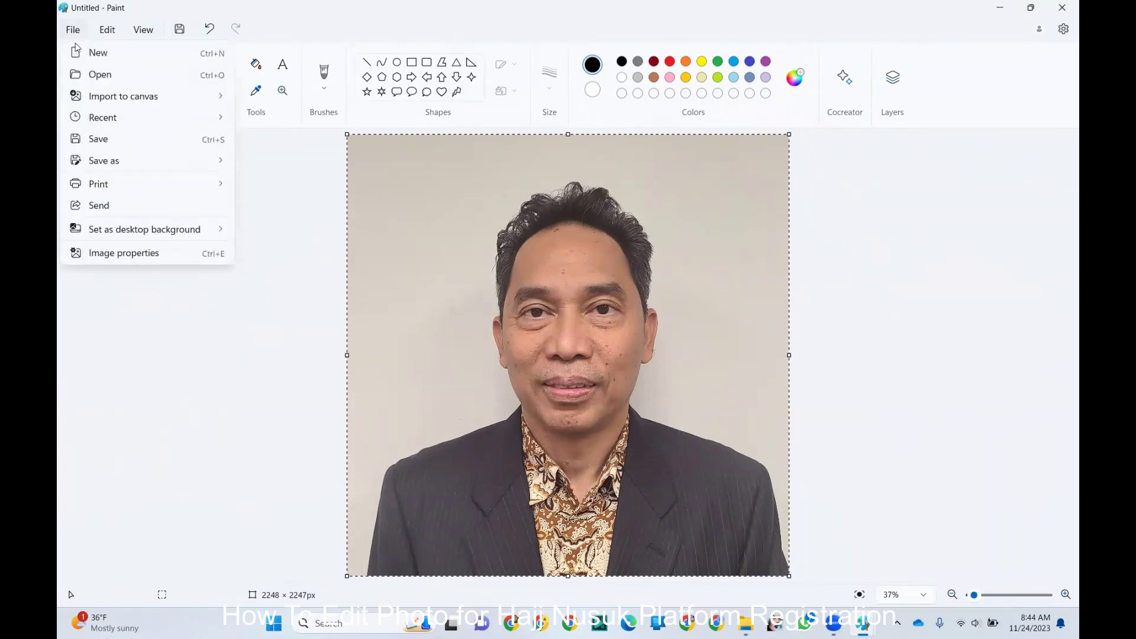
{"action": "mouse_move", "coordinate": [118, 162]}
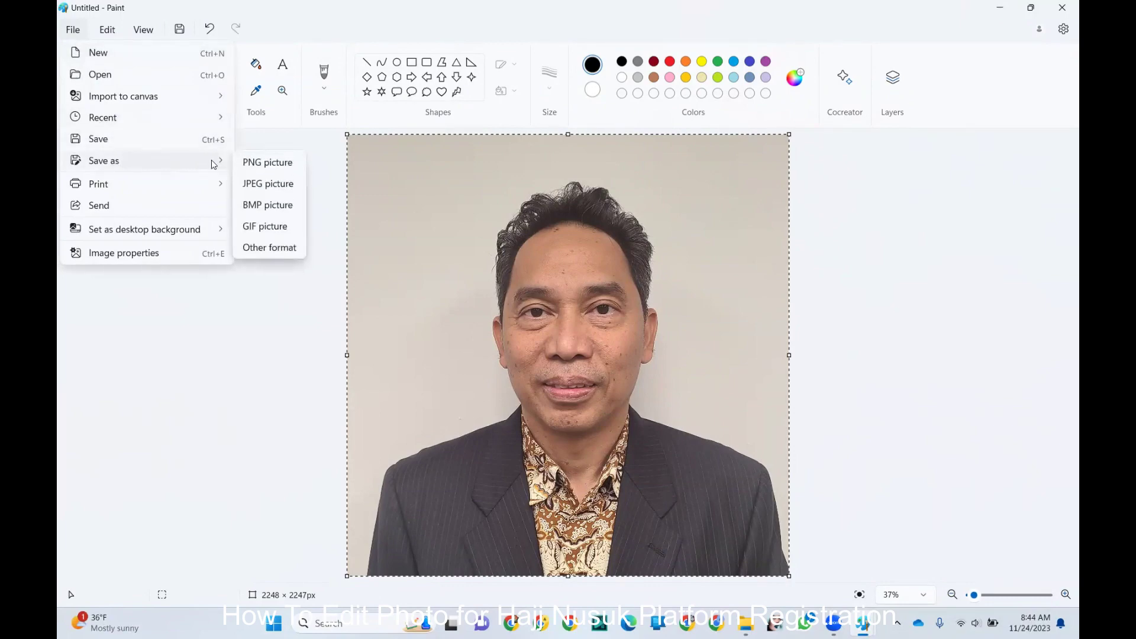
{"action": "left_click", "coordinate": [276, 170]}
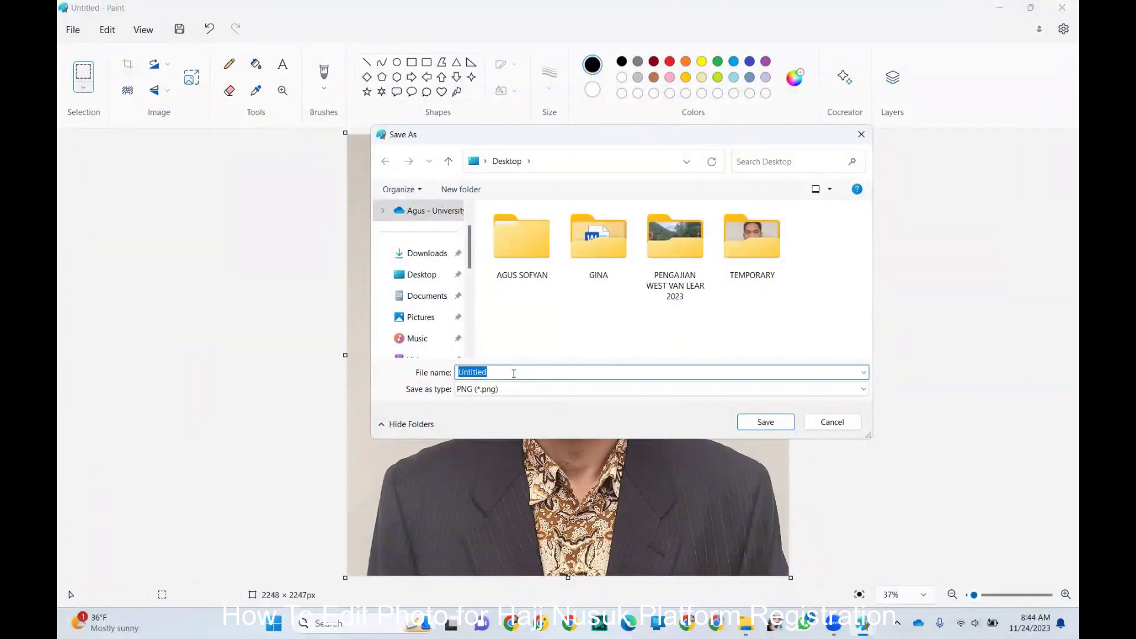
{"action": "left_click", "coordinate": [425, 275]}
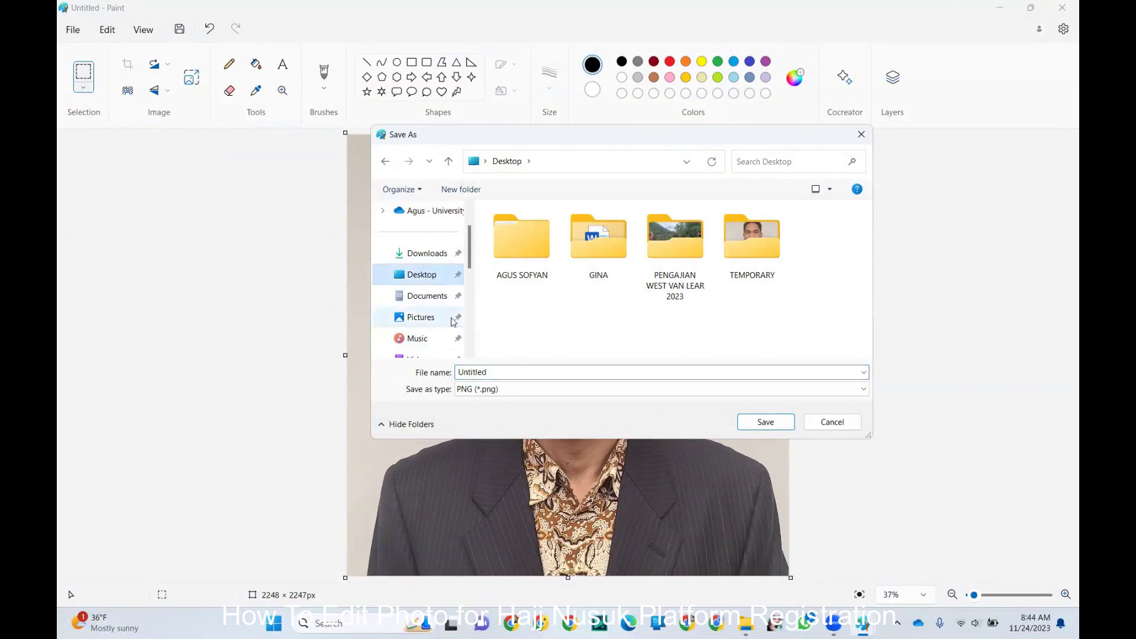
{"action": "double_click", "coordinate": [498, 373]}
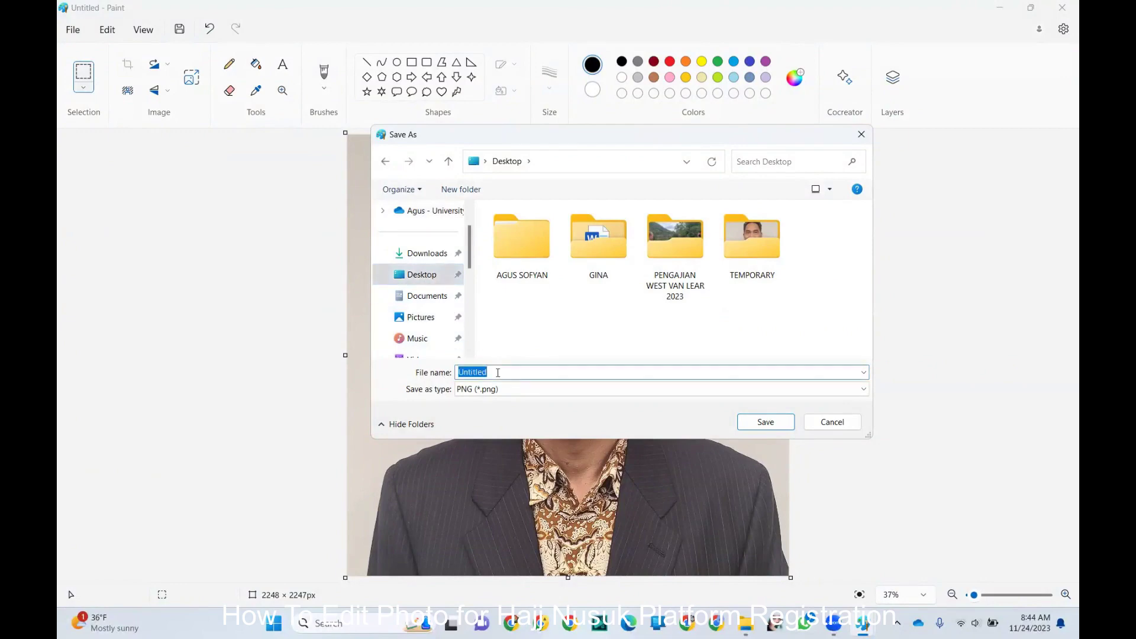
{"action": "type", "text": "PGOTO"}
{"action": "key", "text": "BackSpace"}
{"action": "key", "text": "BackSpace"}
{"action": "key", "text": "BackSpace"}
{"action": "key", "text": "BackSpace"}
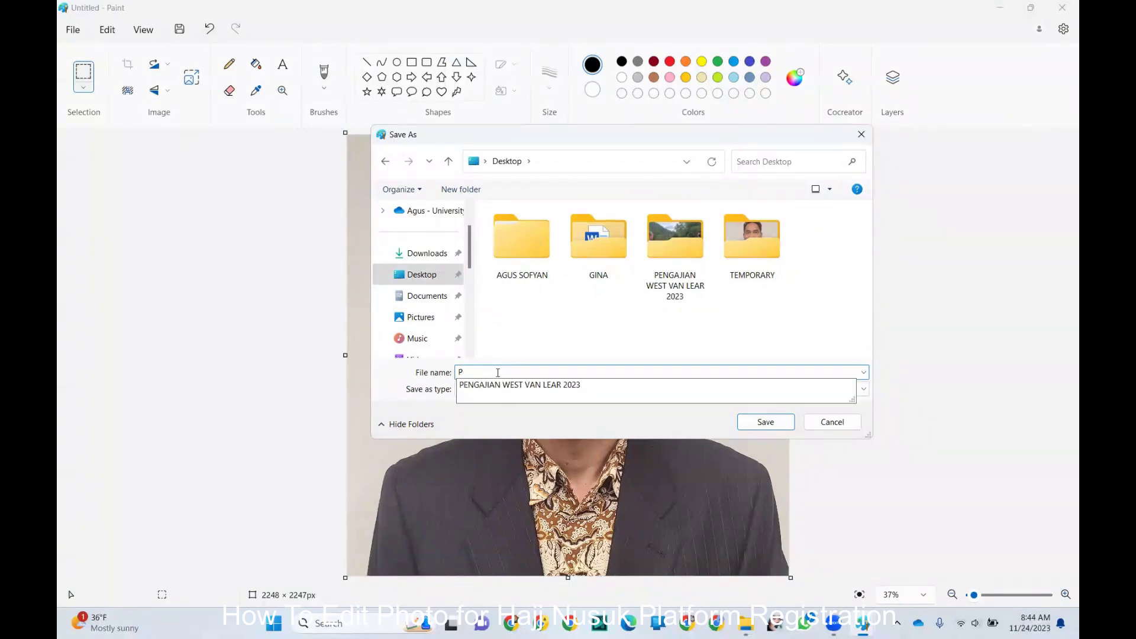
{"action": "type", "text": "HOTO"}
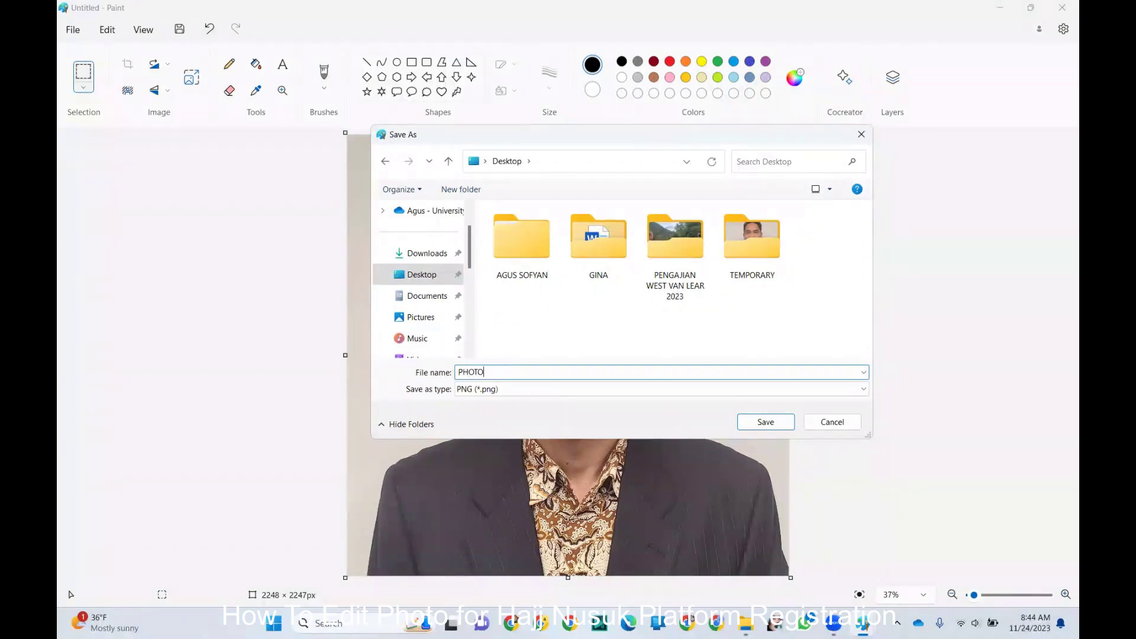
{"action": "type", "text": "-1"}
{"action": "left_click", "coordinate": [764, 423]}
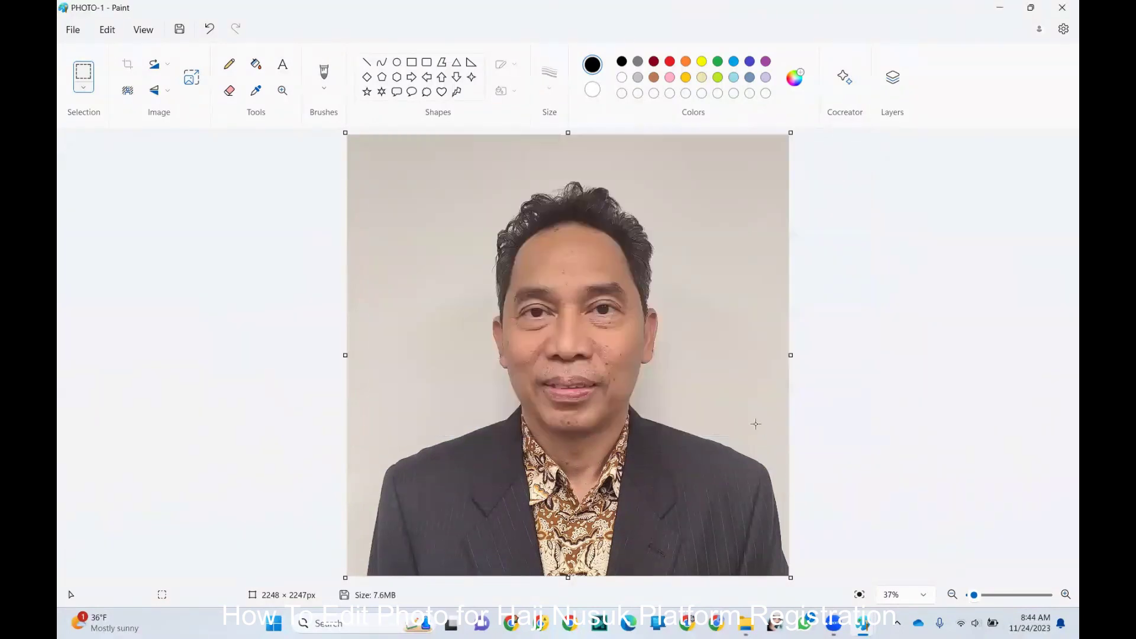
- Close Paint and the HAJJ 2022 folder, then open desktop PHOTO-1.png in Photos
{"action": "left_click", "coordinate": [1062, 9]}
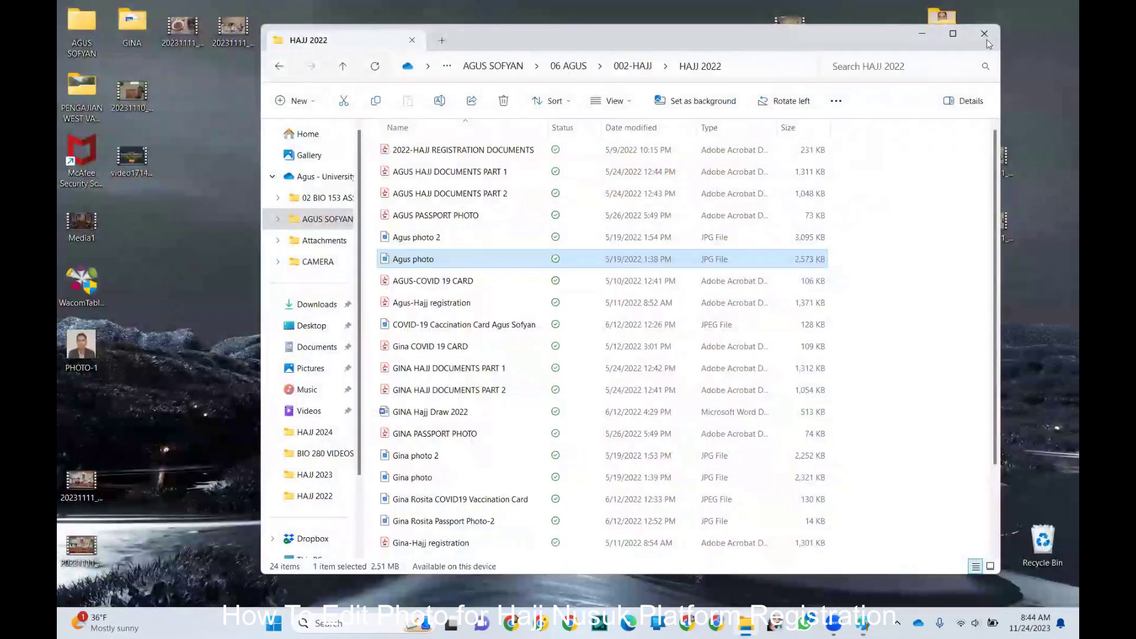
{"action": "left_click", "coordinate": [985, 35]}
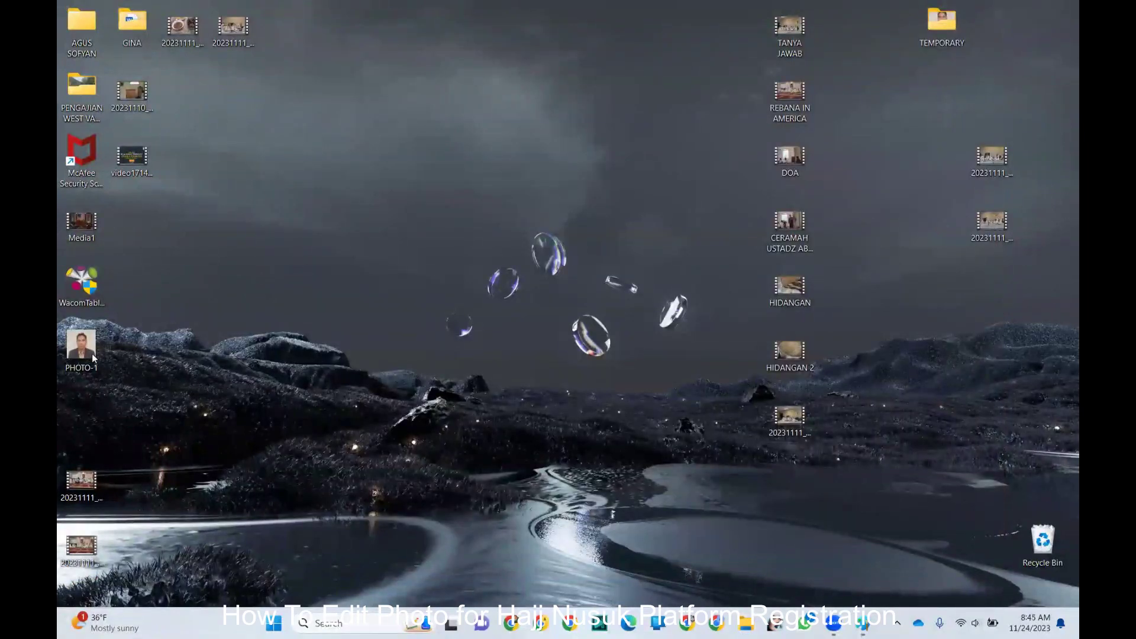
{"action": "mouse_move", "coordinate": [86, 352]}
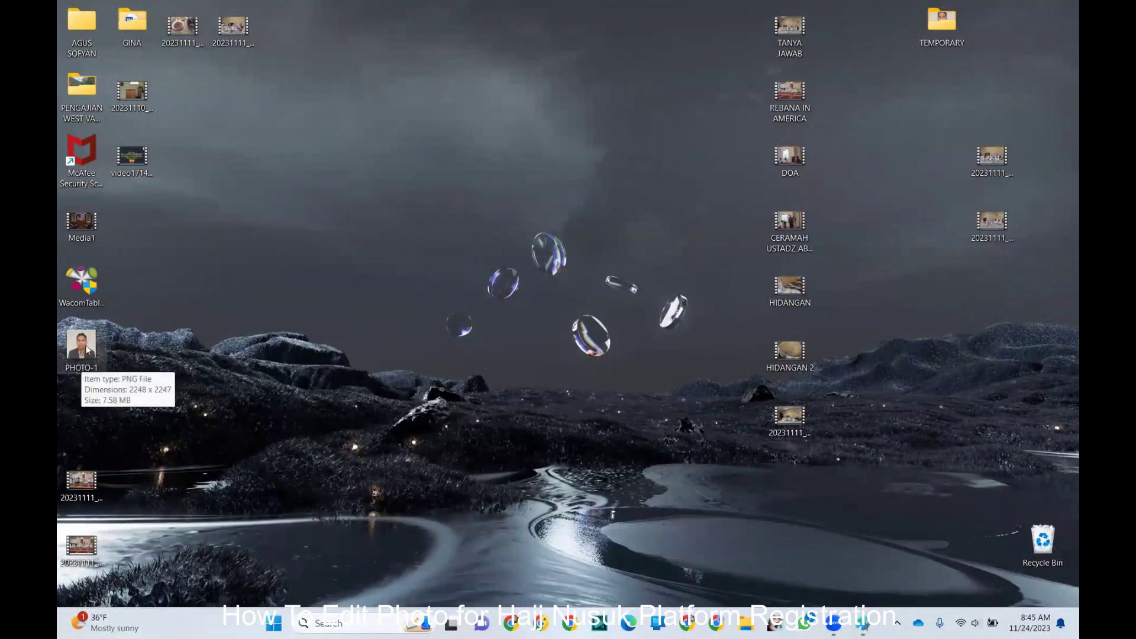
{"action": "right_click", "coordinate": [87, 351]}
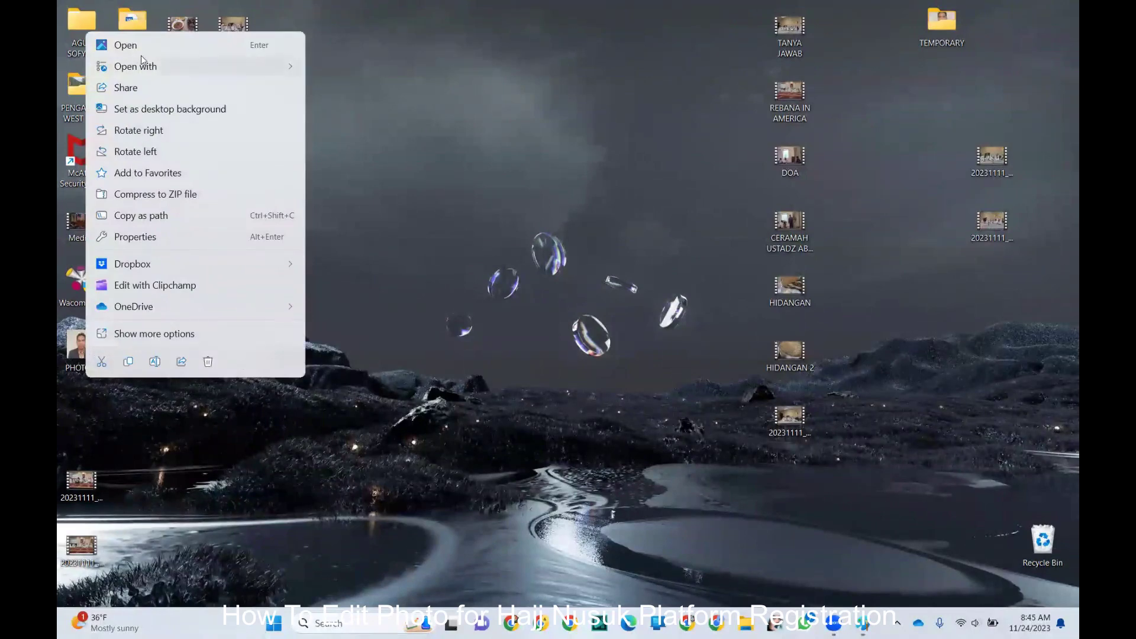
{"action": "mouse_move", "coordinate": [145, 66]}
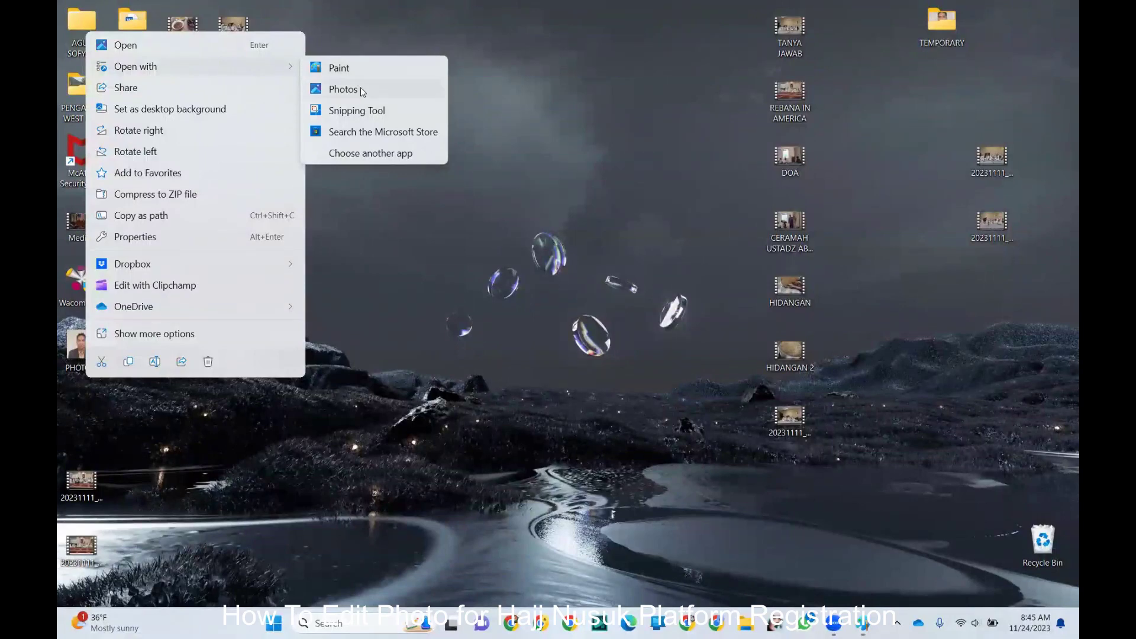
{"action": "left_click", "coordinate": [360, 87]}
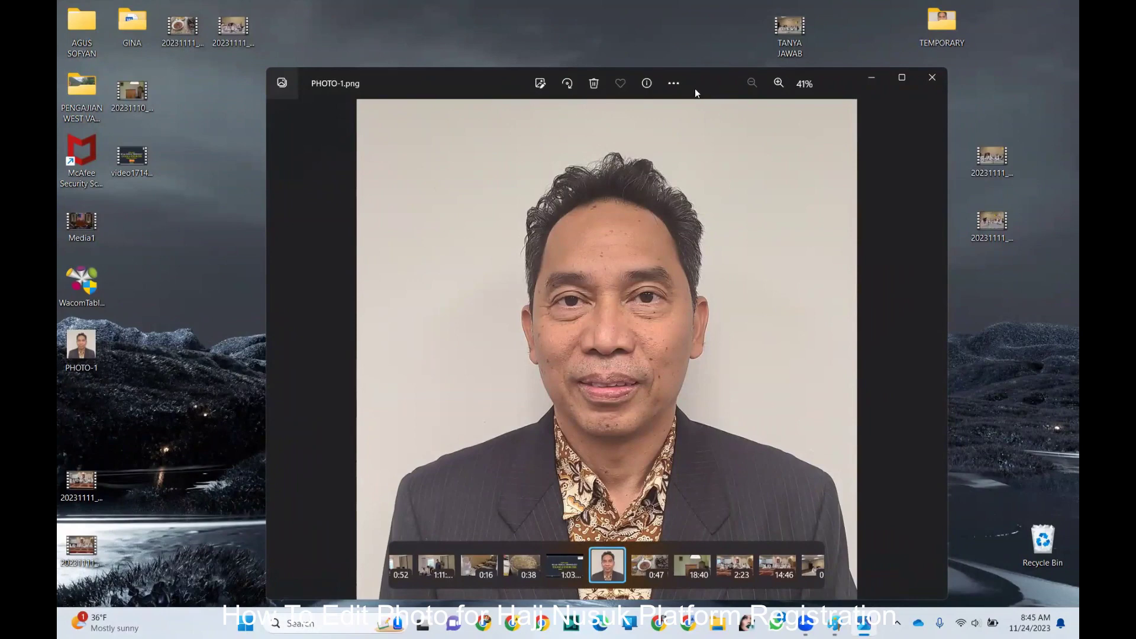
- Bring up the Resize image dialog for the 2248 × 2247 PHOTO-1.png
{"action": "left_click", "coordinate": [674, 83]}
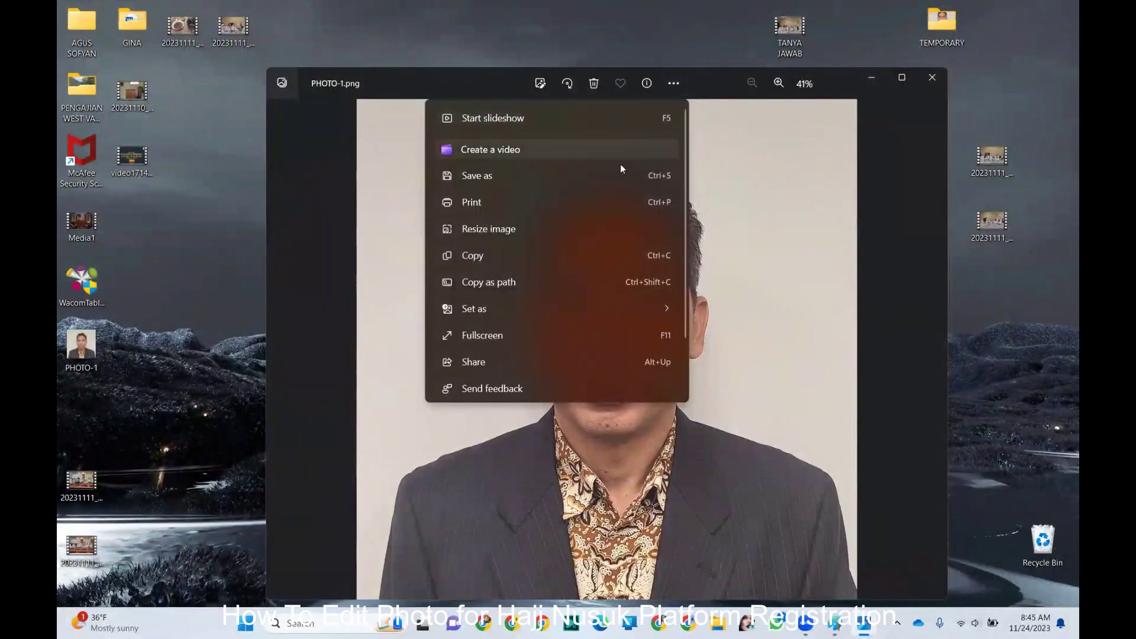
{"action": "left_click", "coordinate": [576, 233]}
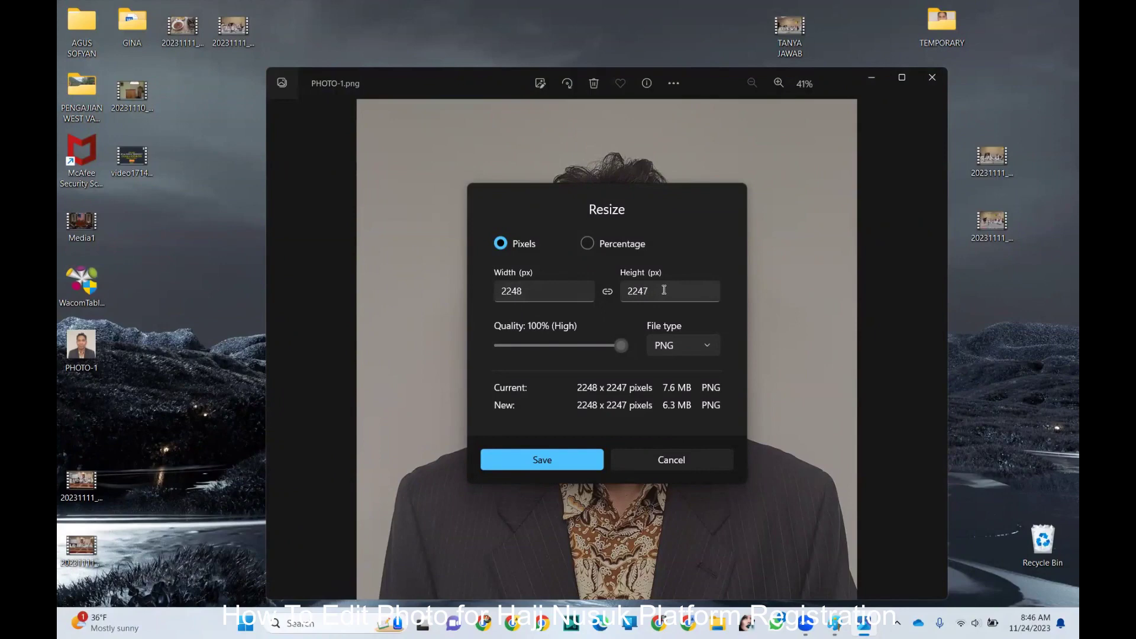
- Set the width to 200 so the output is 200 × 200, and choose JPG format
{"action": "left_click", "coordinate": [510, 291]}
{"action": "double_click", "coordinate": [504, 291]}
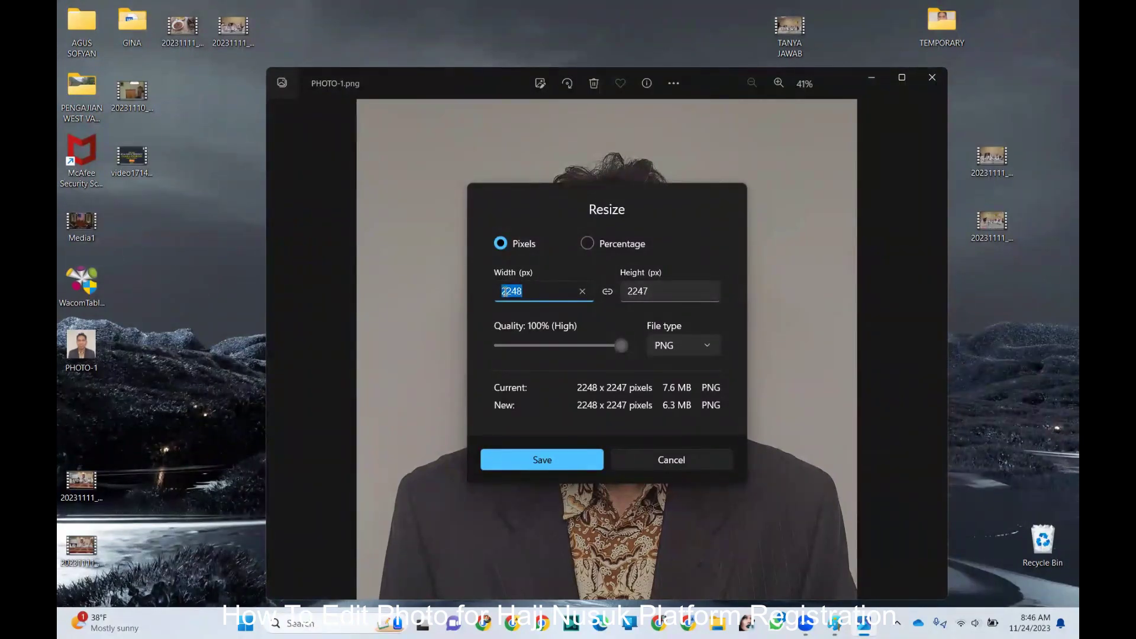
{"action": "type", "text": "200"}
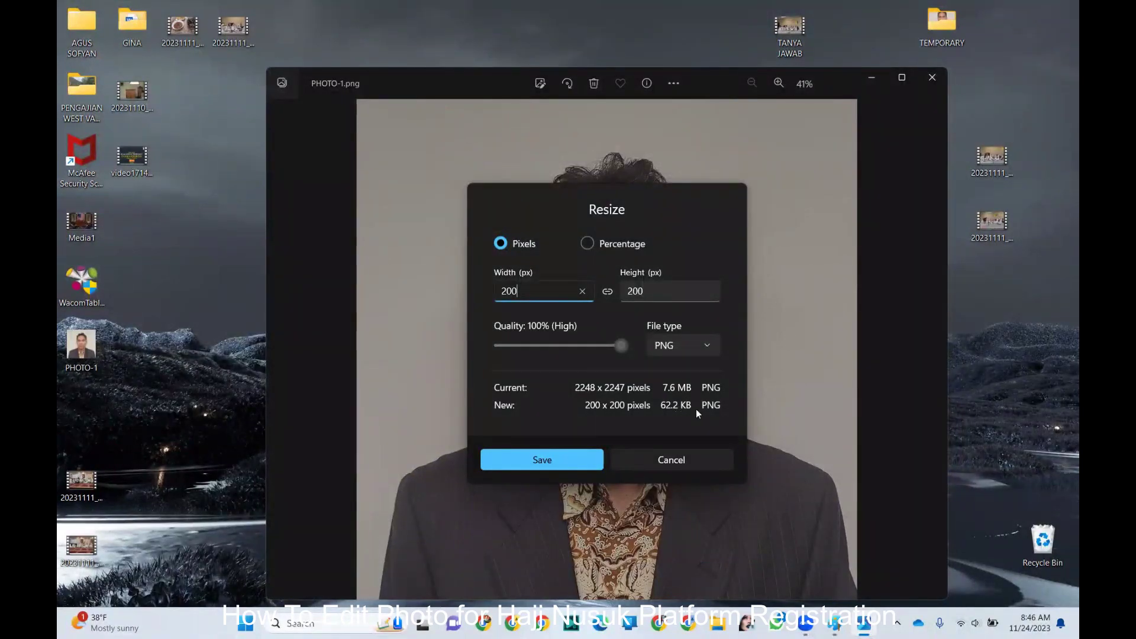
{"action": "left_click", "coordinate": [710, 350]}
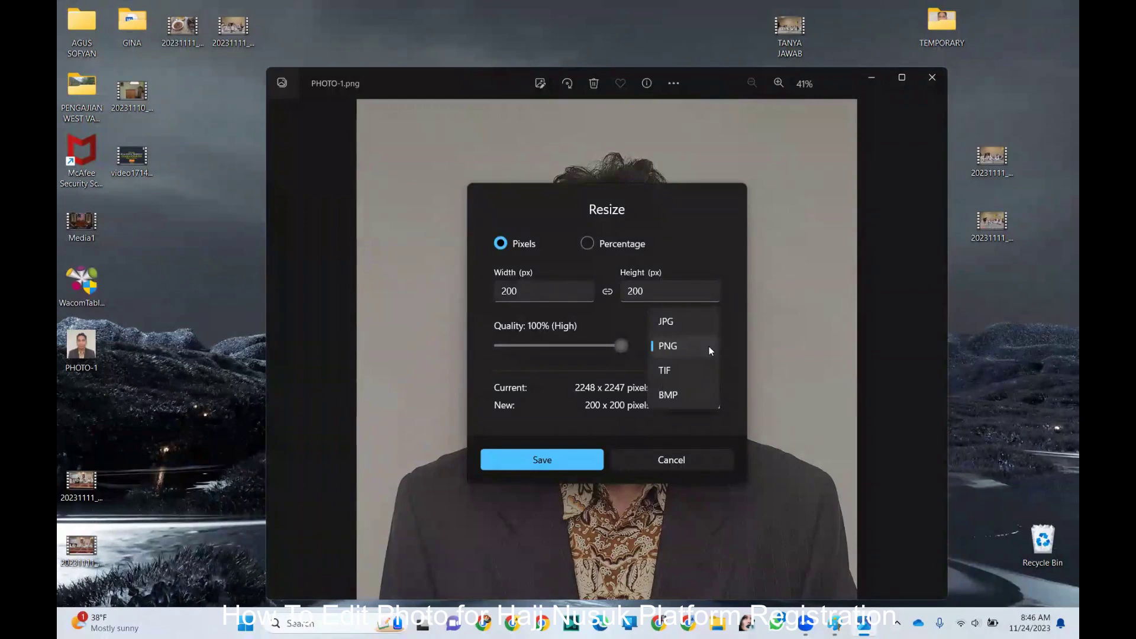
{"action": "left_click", "coordinate": [684, 325]}
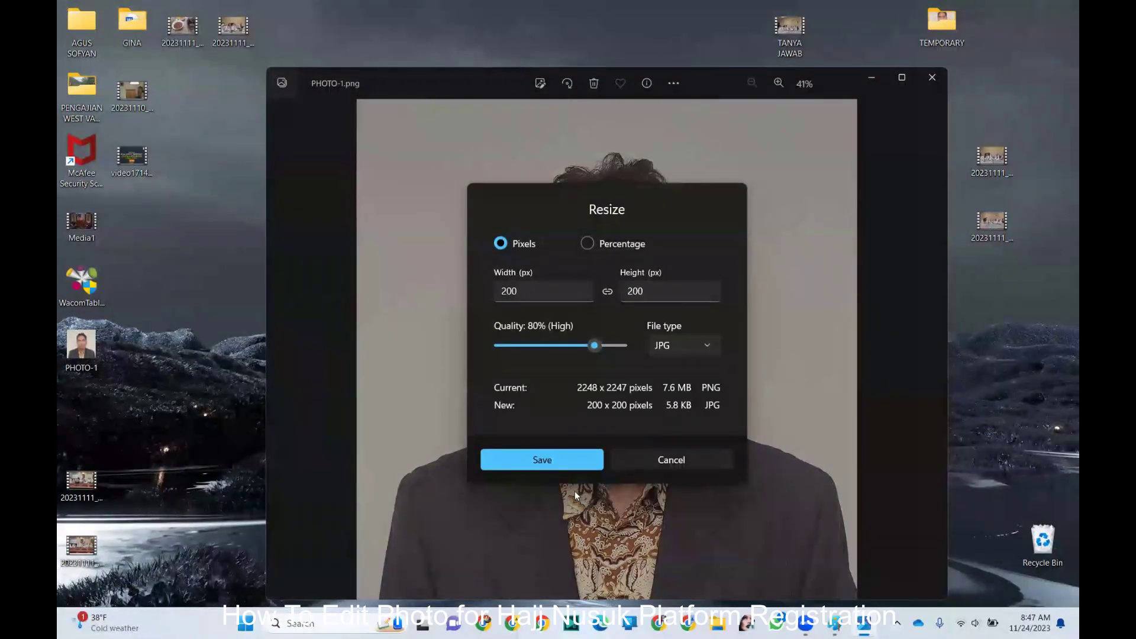
- Save the resized 200 × 200 JPG to the Desktop, named with the person's name plus 'PHOTO'
{"action": "left_click", "coordinate": [557, 459]}
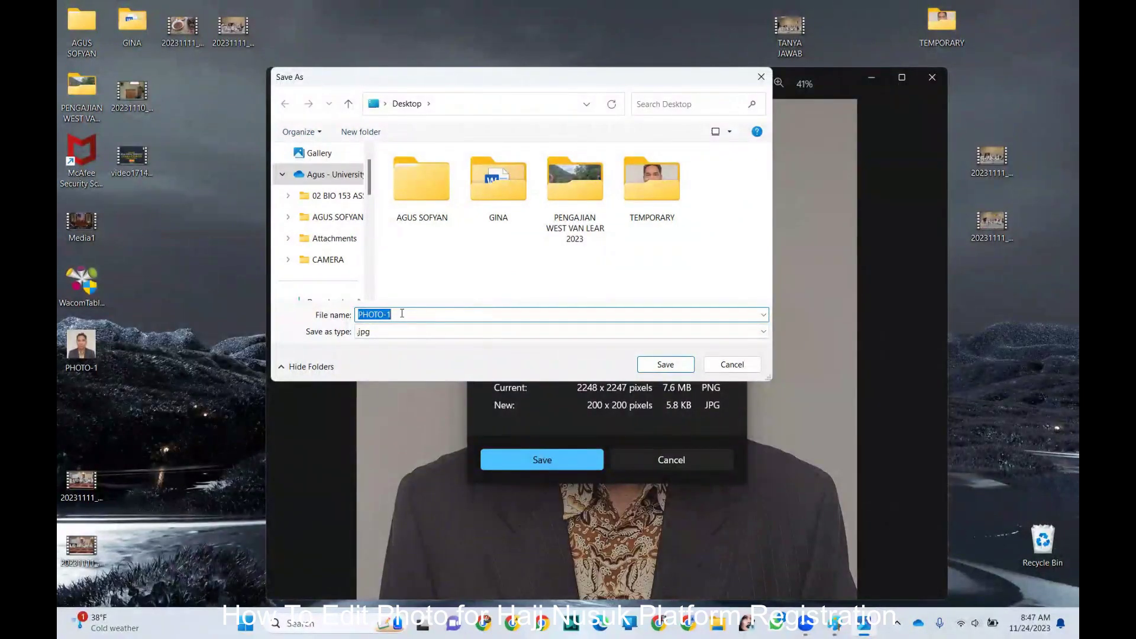
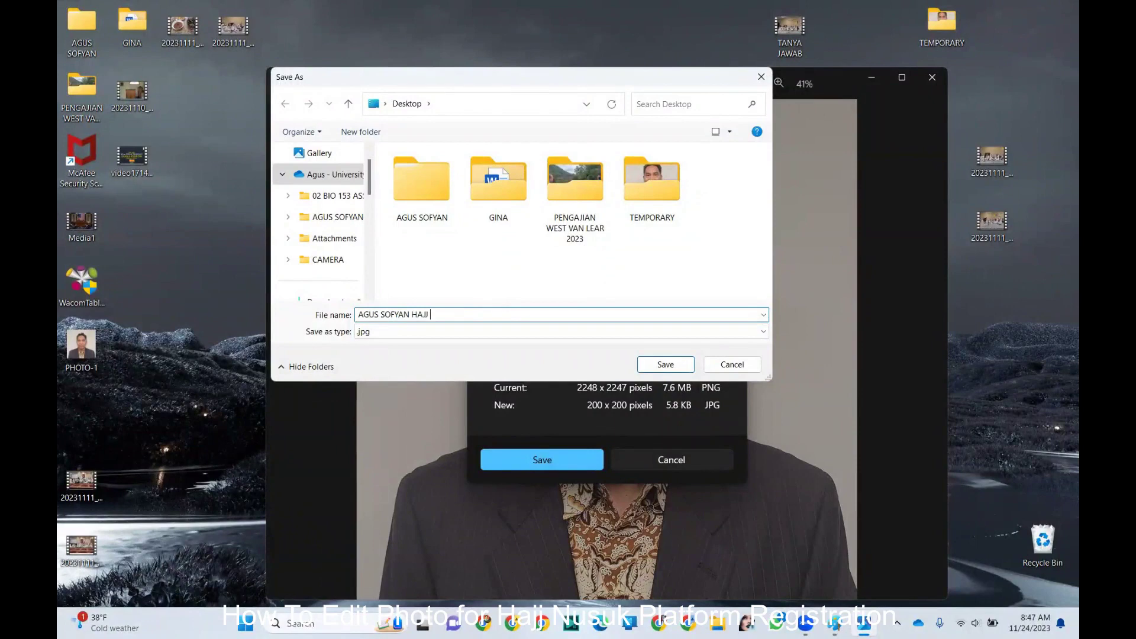
{"action": "type", "text": "PHOTO"}
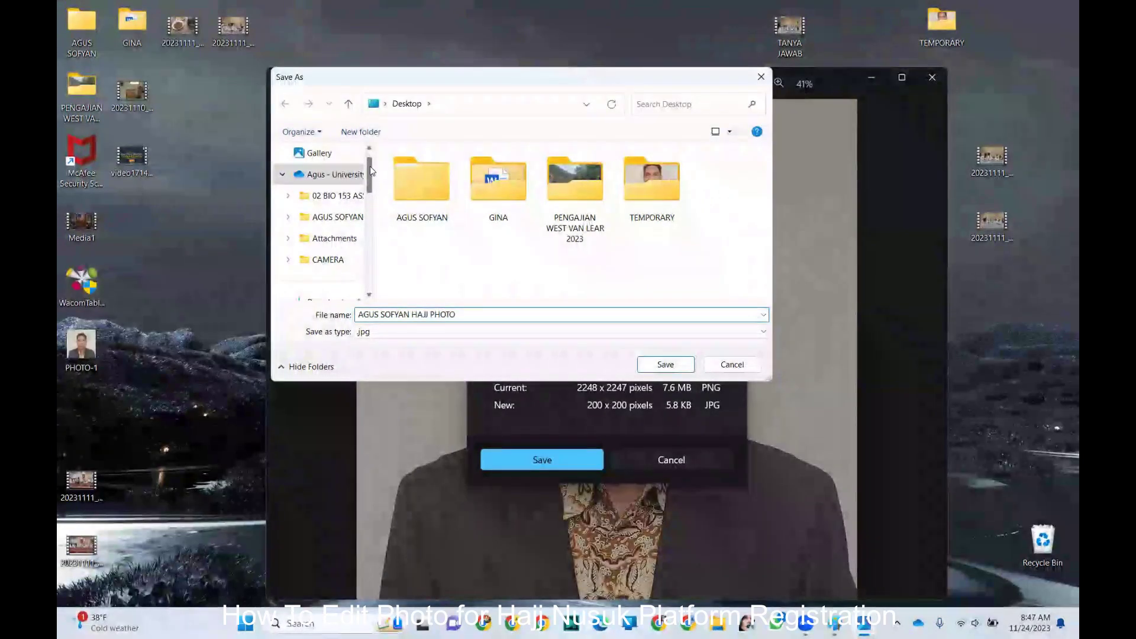
{"action": "scroll", "coordinate": [370, 184], "scroll_direction": "up", "scroll_amount": 1}
{"action": "scroll", "coordinate": [369, 213], "scroll_direction": "down", "scroll_amount": 2}
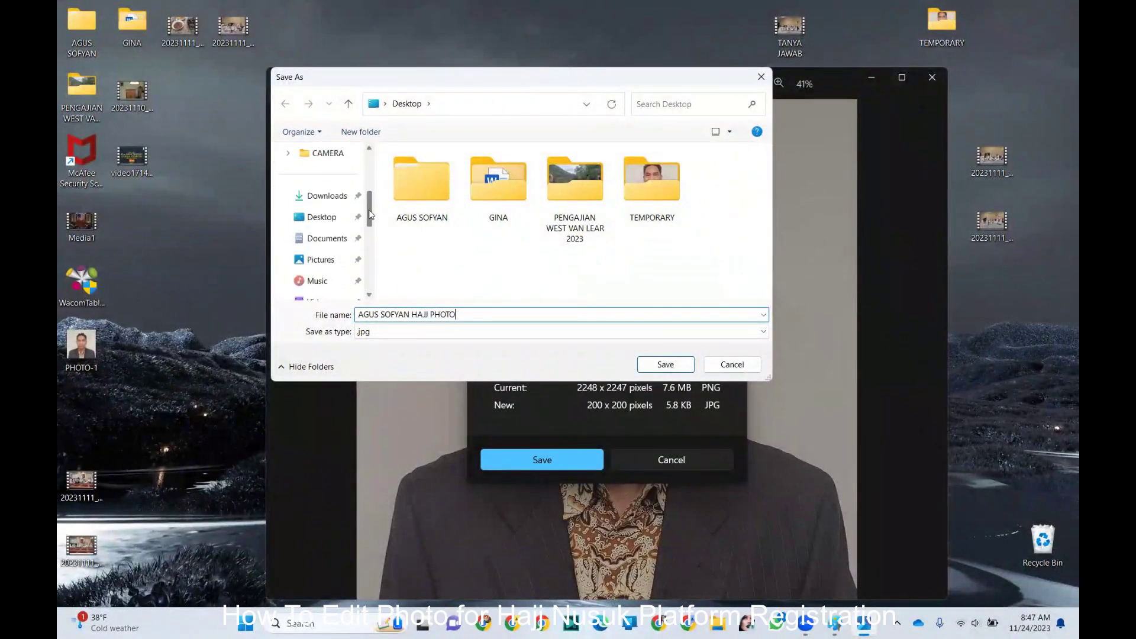
{"action": "left_click", "coordinate": [323, 217]}
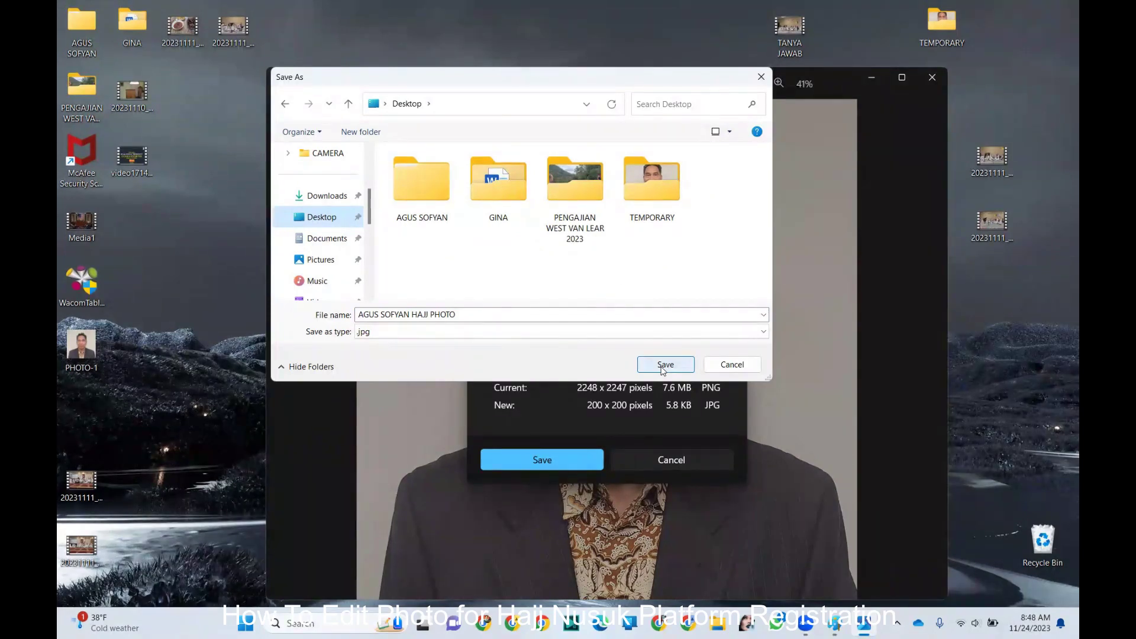
{"action": "left_click", "coordinate": [663, 367]}
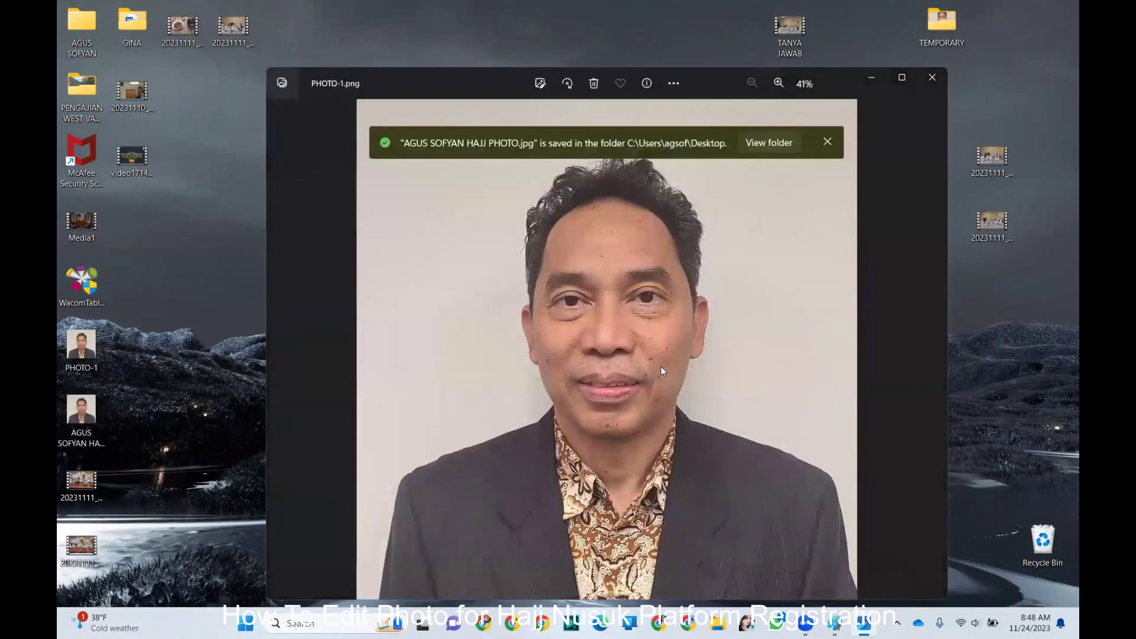
- Reopen the new desktop JPG to verify it is 200 × 200, then close Photos
{"action": "left_click", "coordinate": [930, 79]}
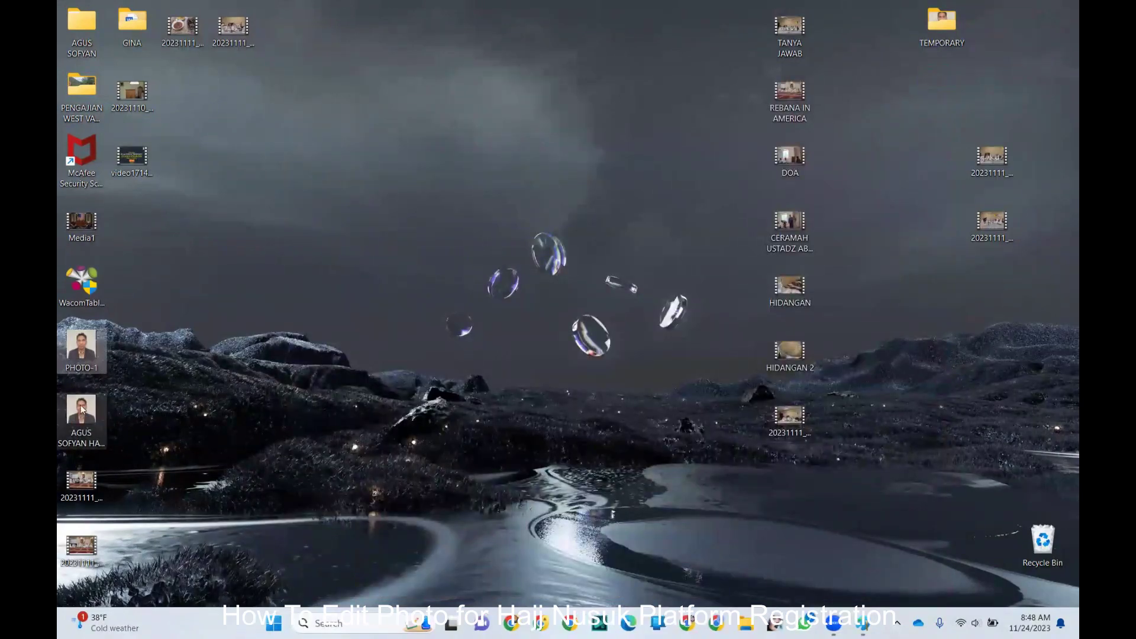
{"action": "mouse_move", "coordinate": [83, 417]}
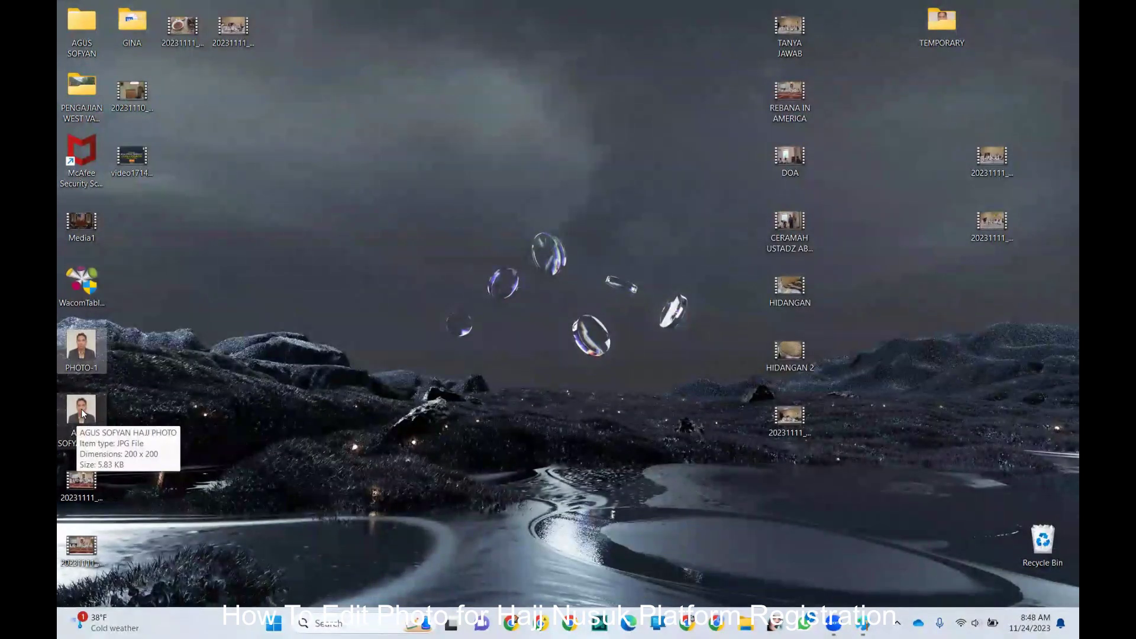
{"action": "double_click", "coordinate": [81, 410]}
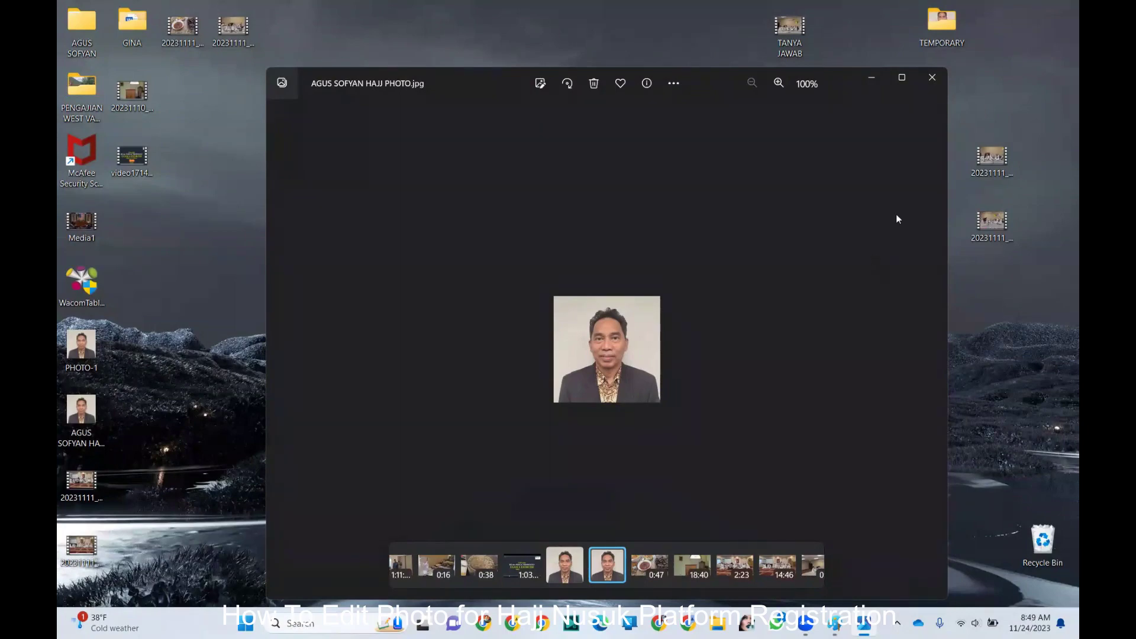
{"action": "left_click", "coordinate": [933, 78]}
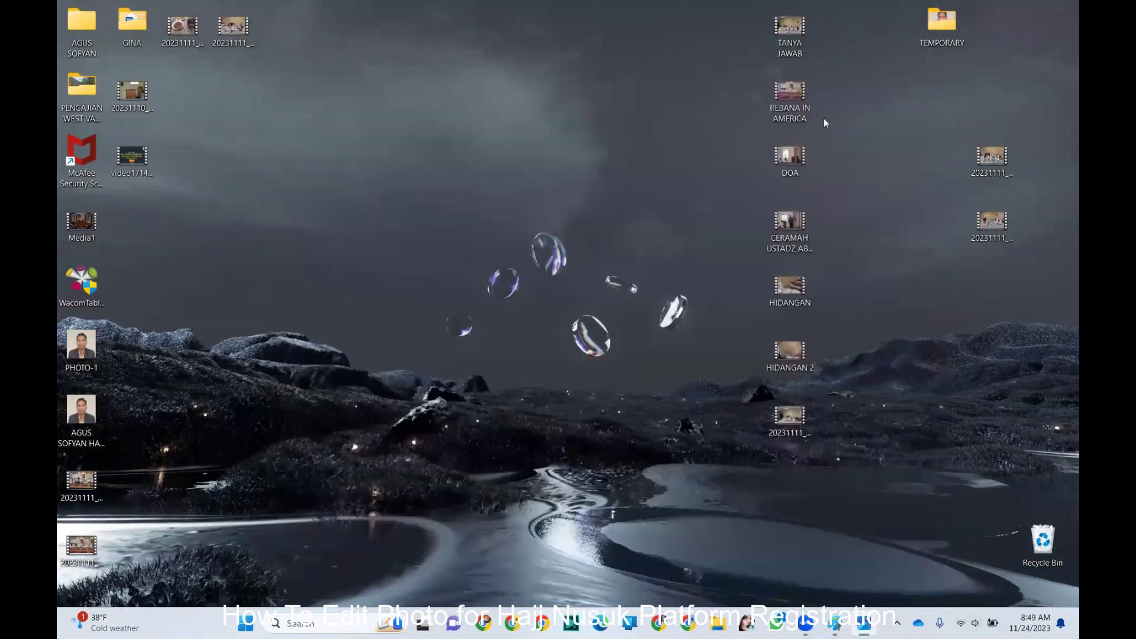